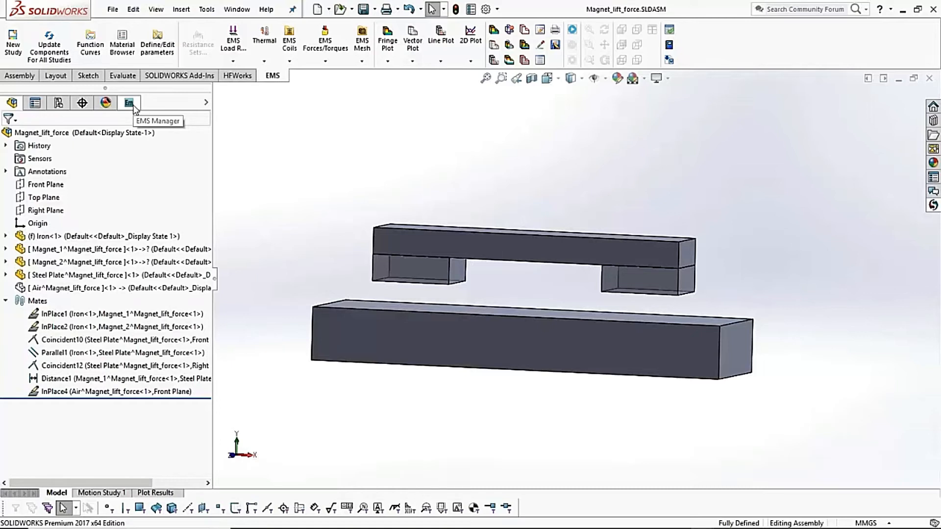
Review the Magnet_lift_force assembly's EMS parameters and highlight the model dimension linked to the D1@Distance1 parameter.
left_click(129, 103)
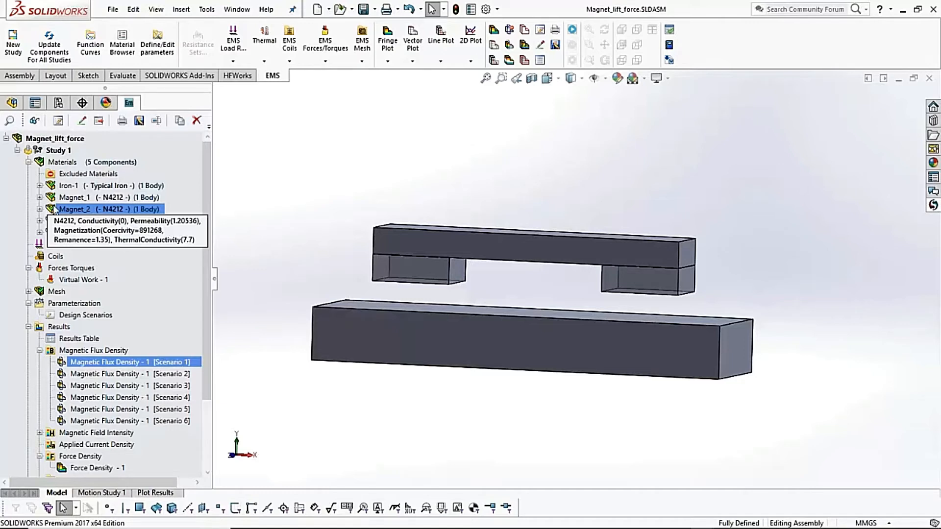
right_click(57, 139)
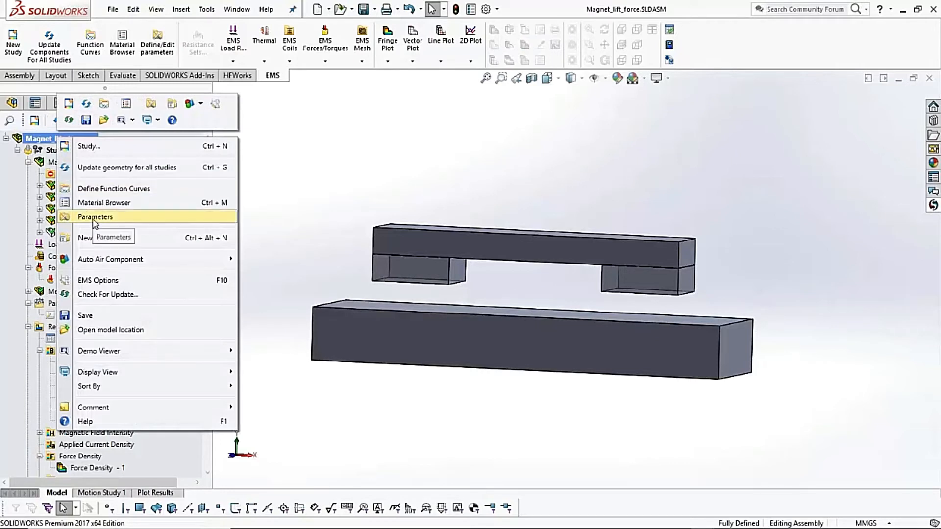
left_click(94, 218)
left_click_drag(716, 15, 674, 136)
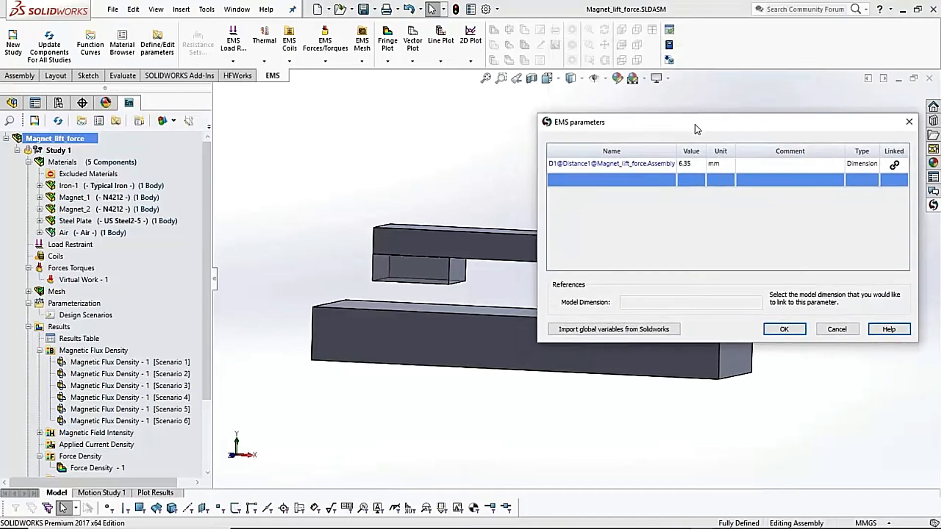
left_click(607, 167)
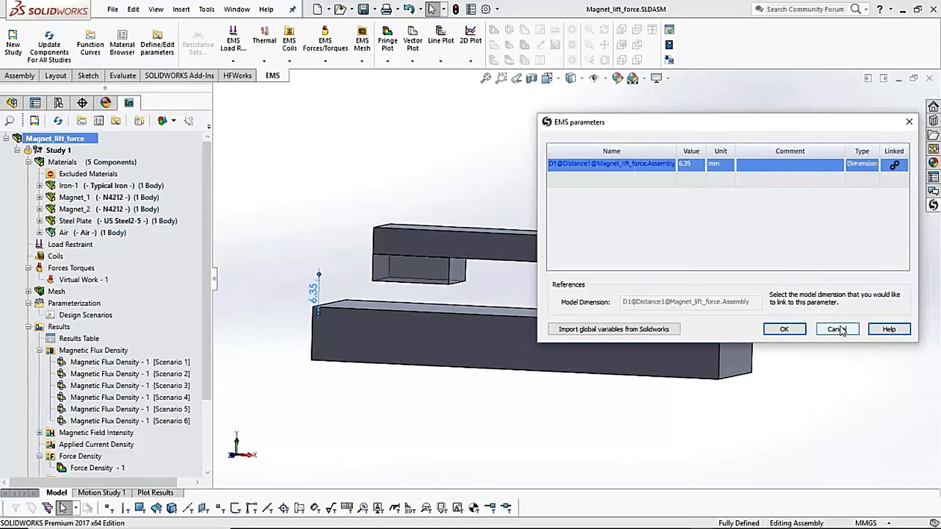
left_click(786, 329)
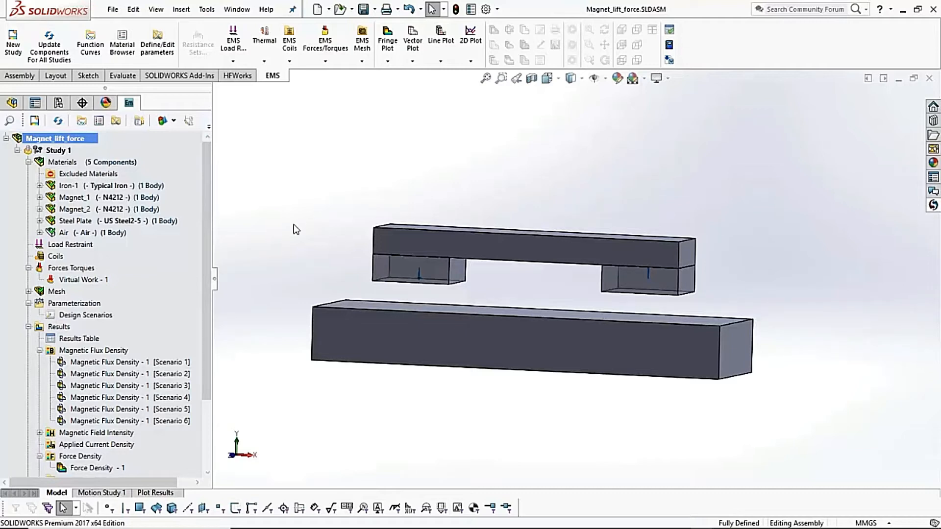
Examine the design scenarios of Study 1, going through the D1@Distance1 gap values of Scenarios 1 to 6.
left_click(99, 318)
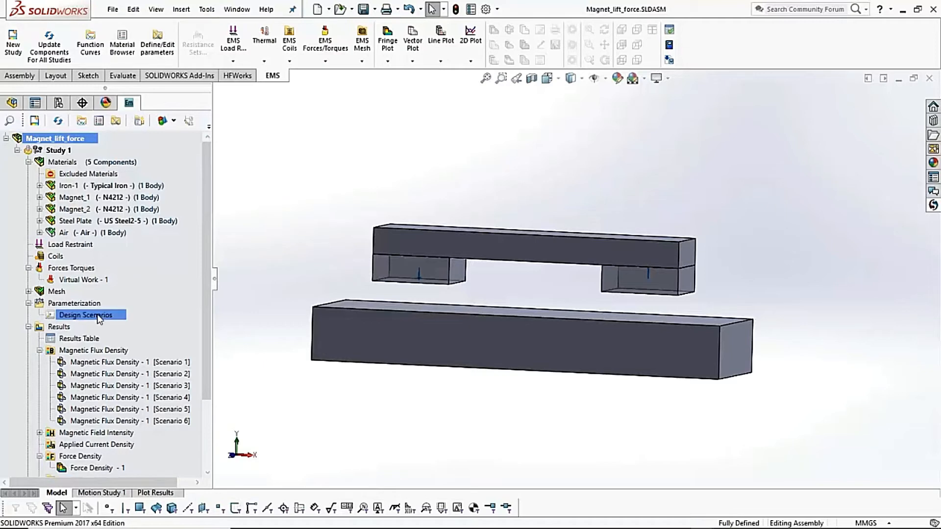
double_click(98, 315)
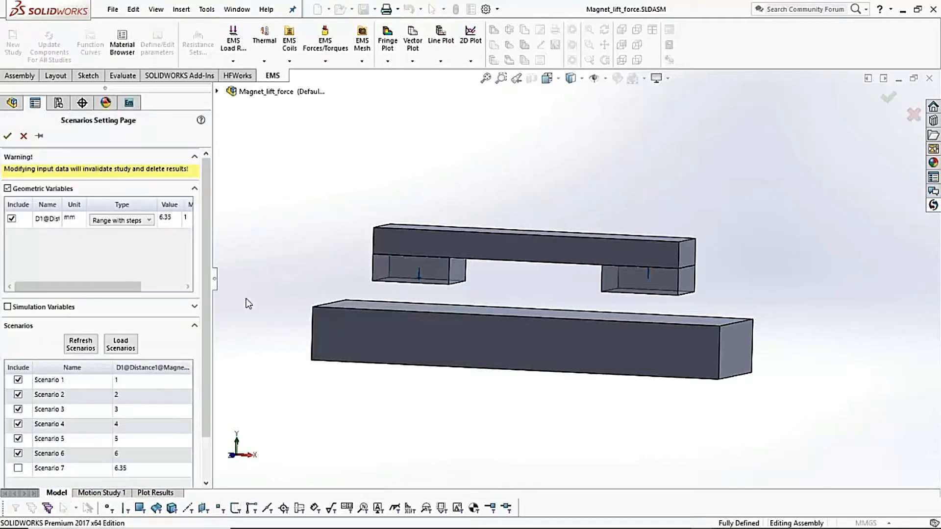
scroll(202, 319, "down", 3)
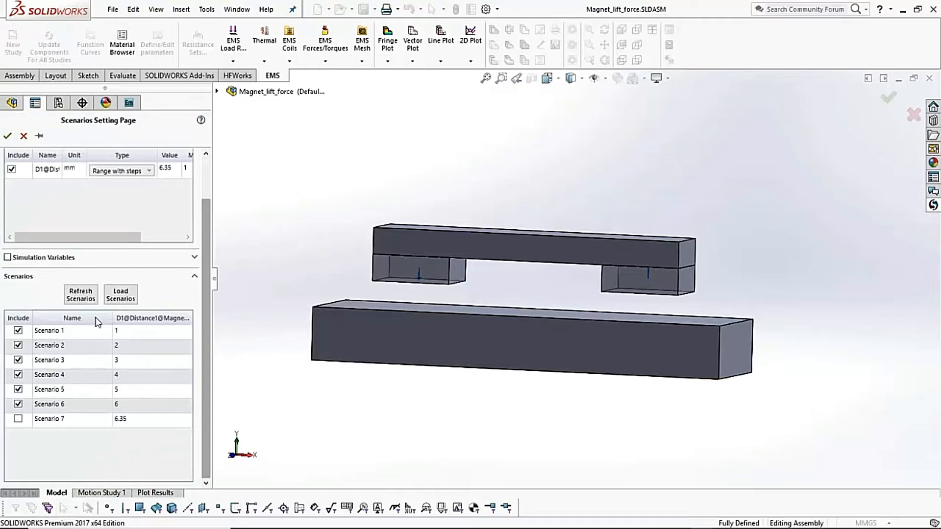
left_click(139, 346)
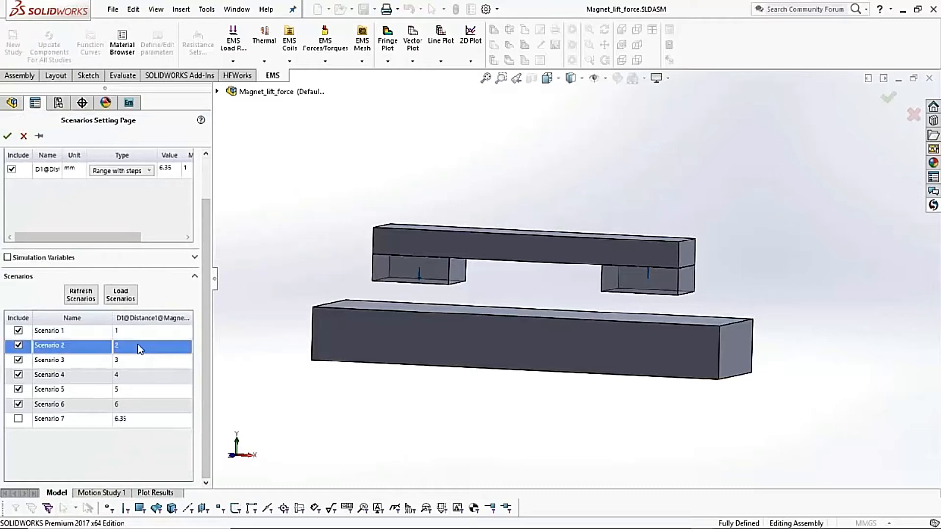
left_click(146, 363)
left_click(146, 374)
left_click(148, 389)
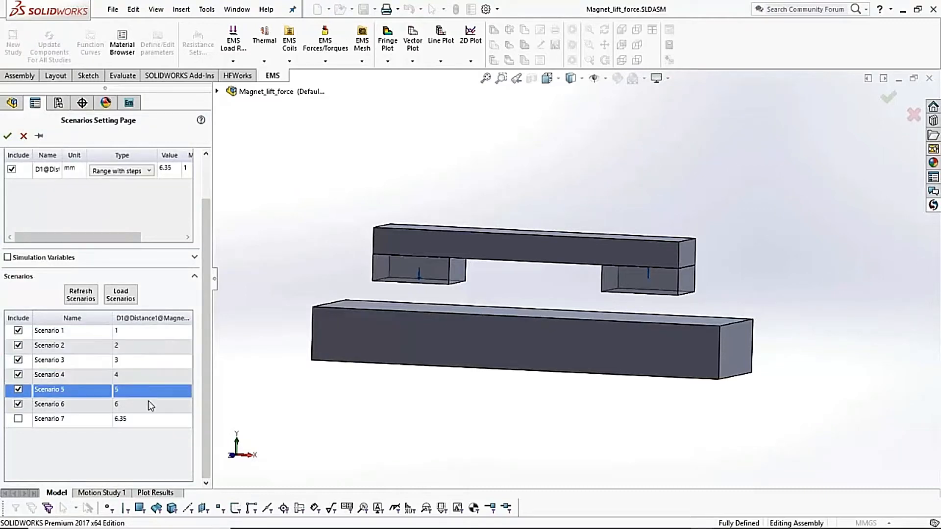
left_click(150, 405)
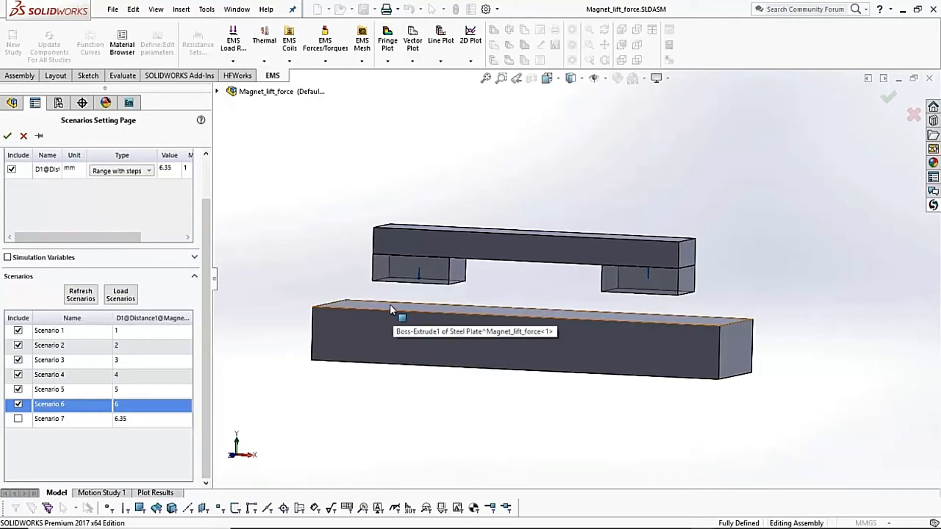
left_click(147, 334)
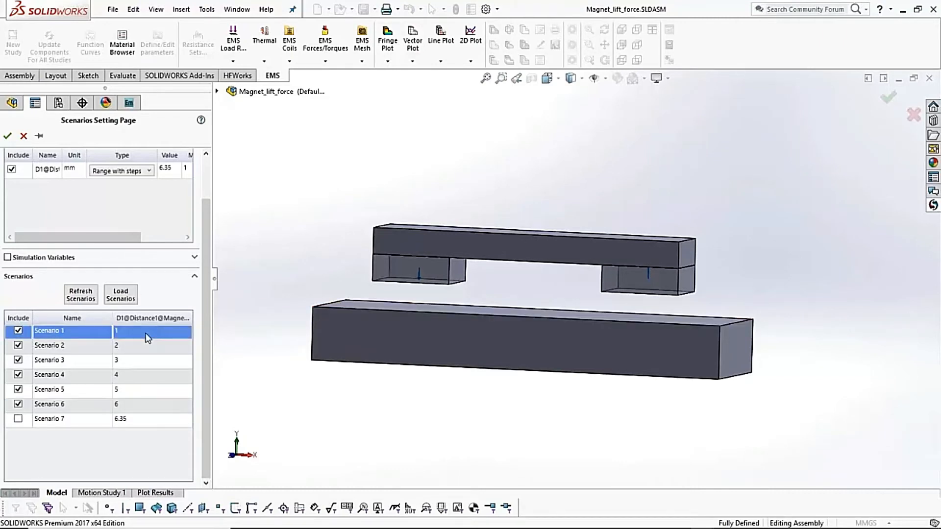
left_click(135, 349)
left_click(134, 361)
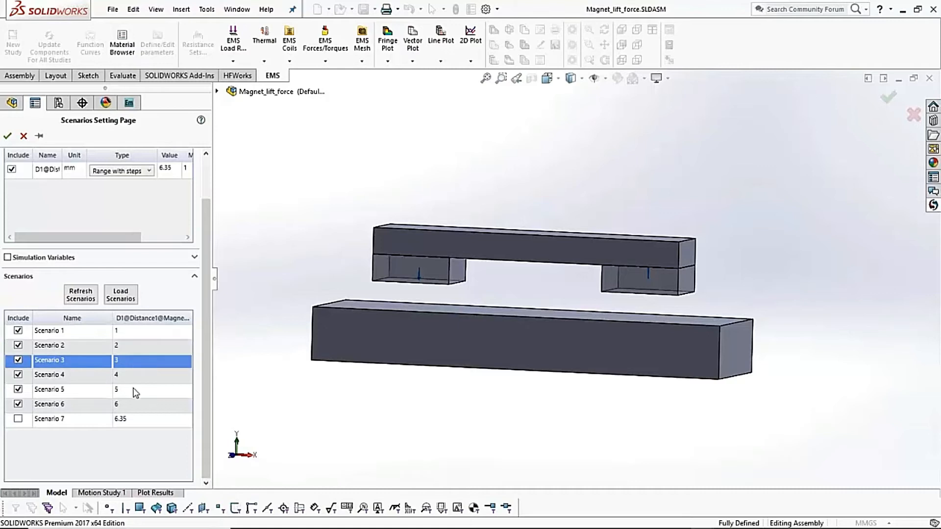
left_click(136, 407)
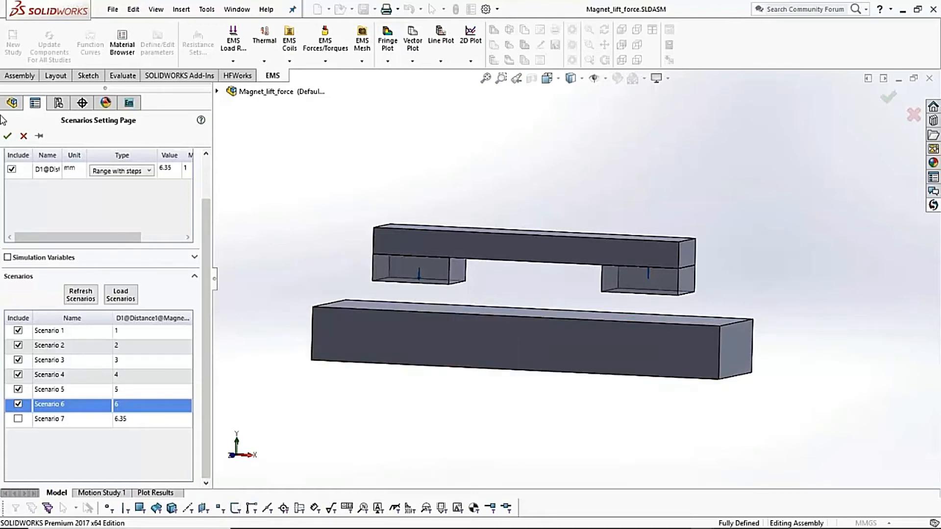
left_click(7, 136)
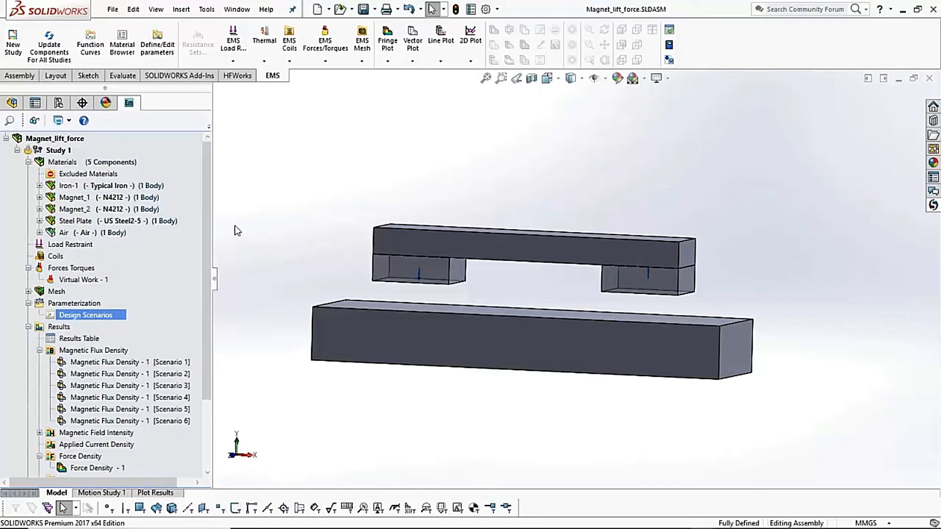
Highlight the iron bar, both magnets and the steel plate from the study's materials, and inspect the magnets' direction arrows up close.
mouse_move(98, 187)
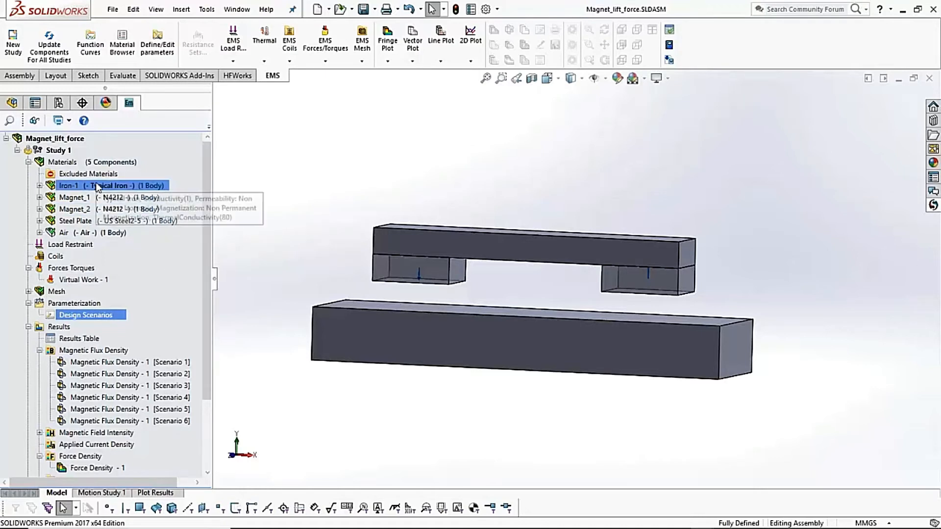
left_click(109, 186)
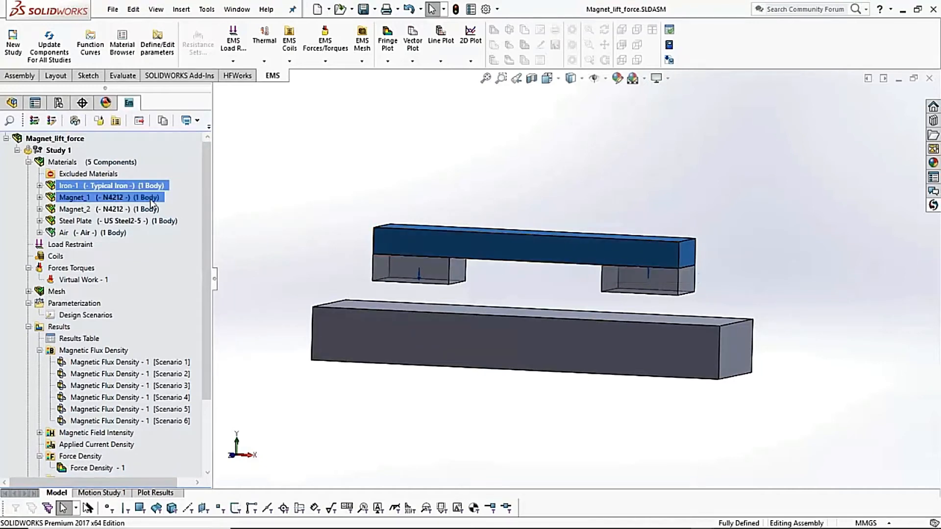
left_click(104, 199)
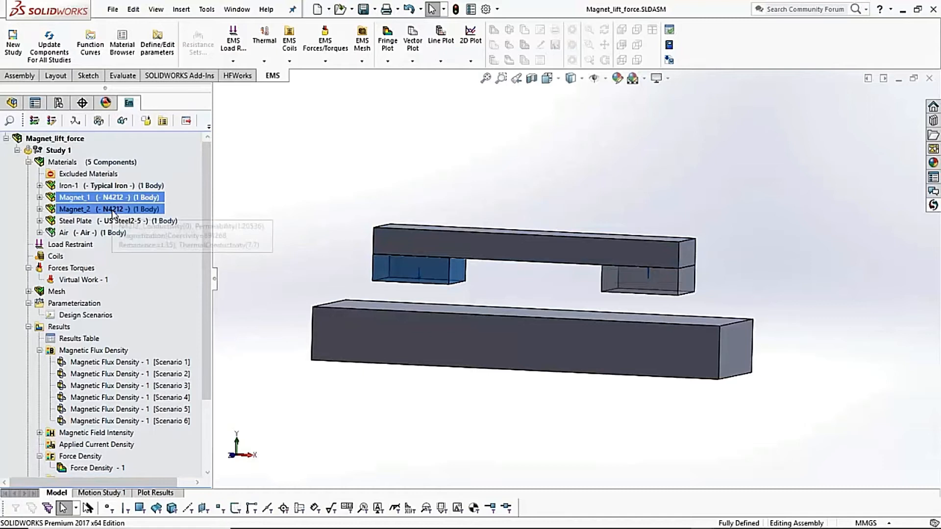
left_click(111, 210, "ctrl")
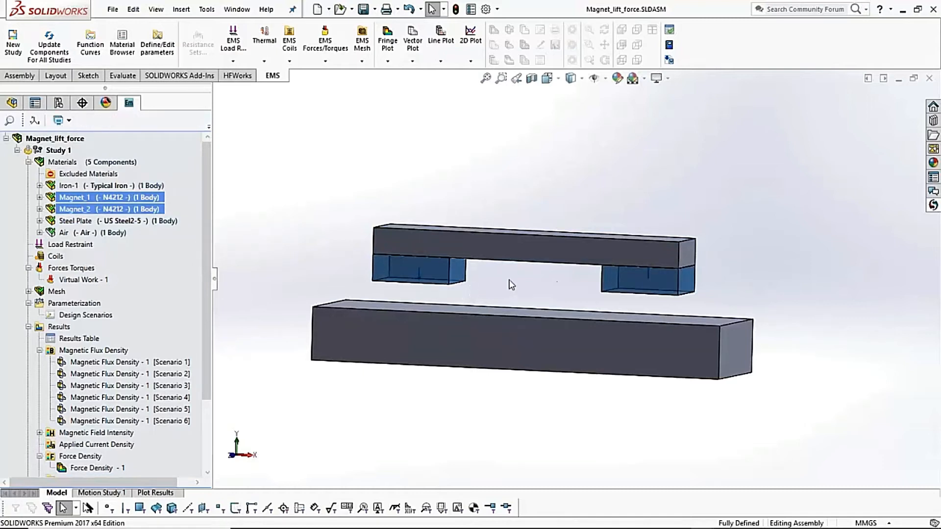
scroll(457, 295, "down", 4)
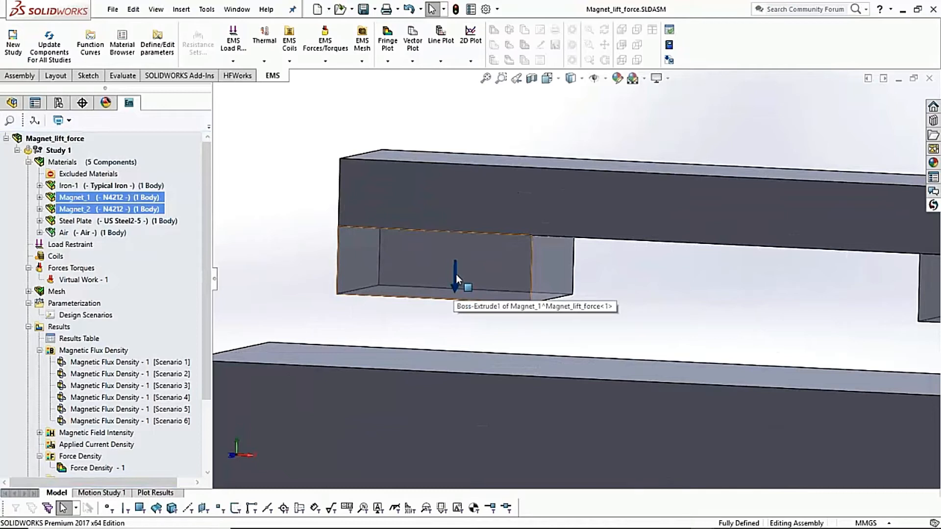
scroll(613, 276, "up", 5)
scroll(643, 279, "down", 4)
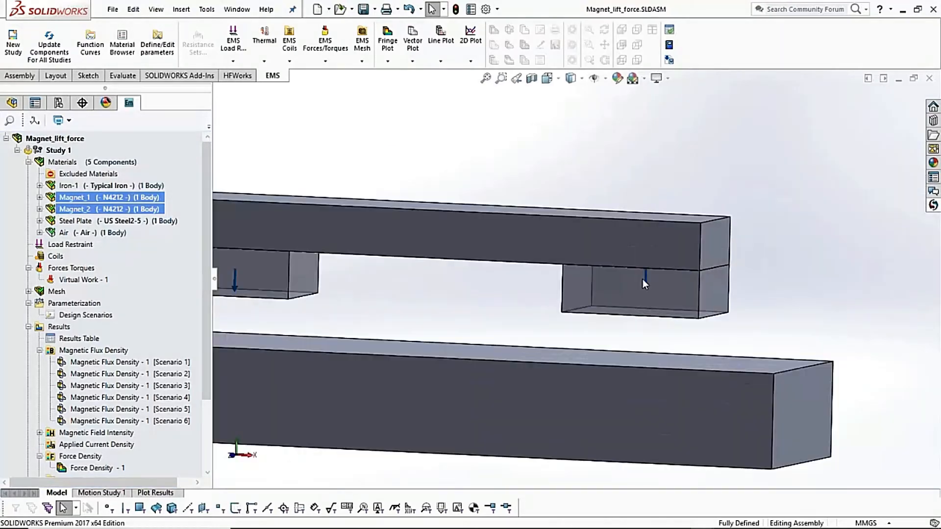
scroll(643, 279, "down", 1)
scroll(636, 279, "up", 5)
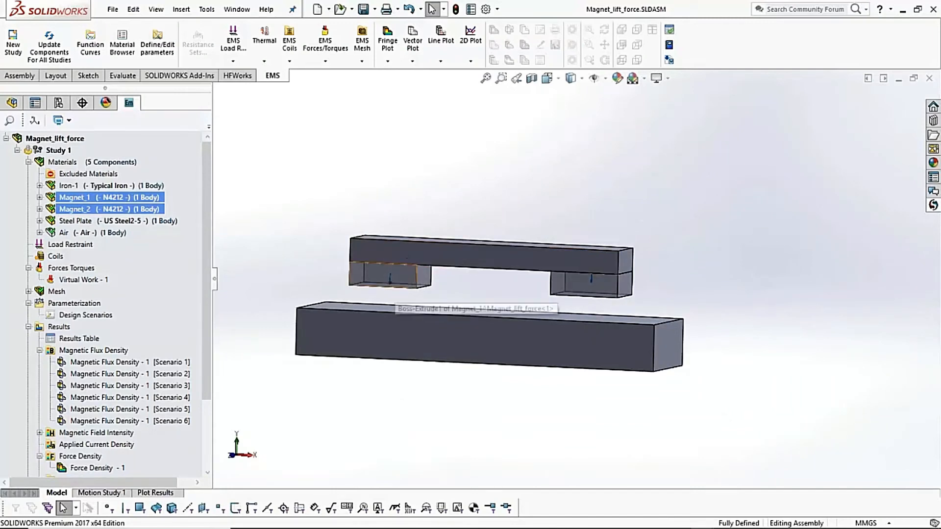
left_click(144, 221)
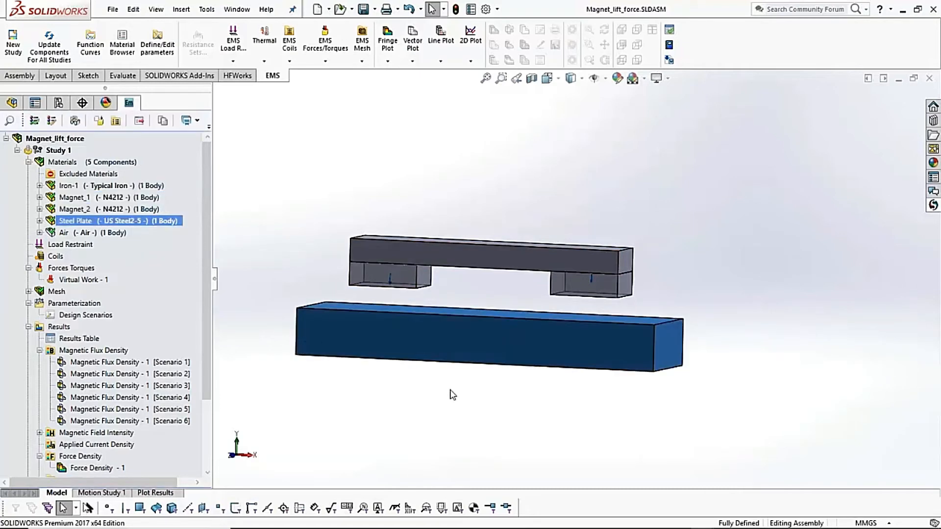
Select the Virtual Work - 1 force definition and display the Table - 1 (Plot - 1) curve from the electromagnetic parameter results.
left_click(90, 281)
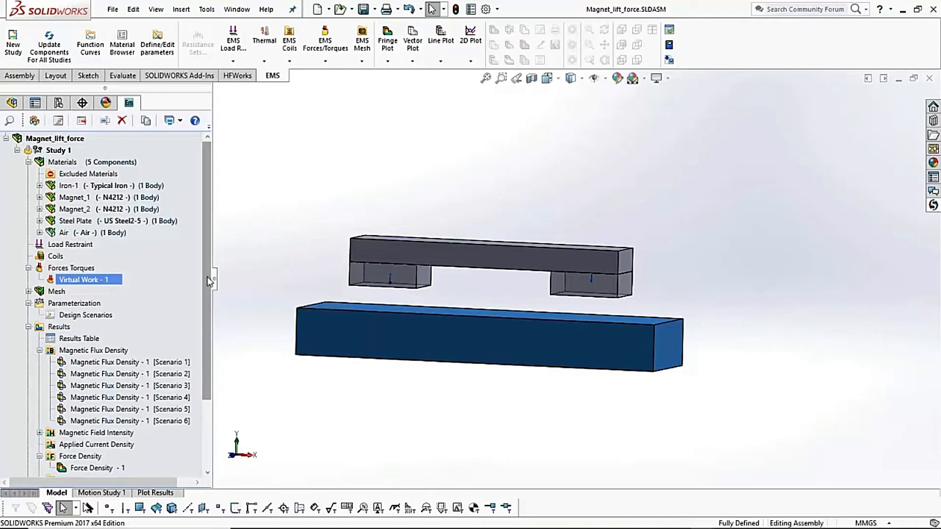
left_click_drag(208, 278, 208, 332)
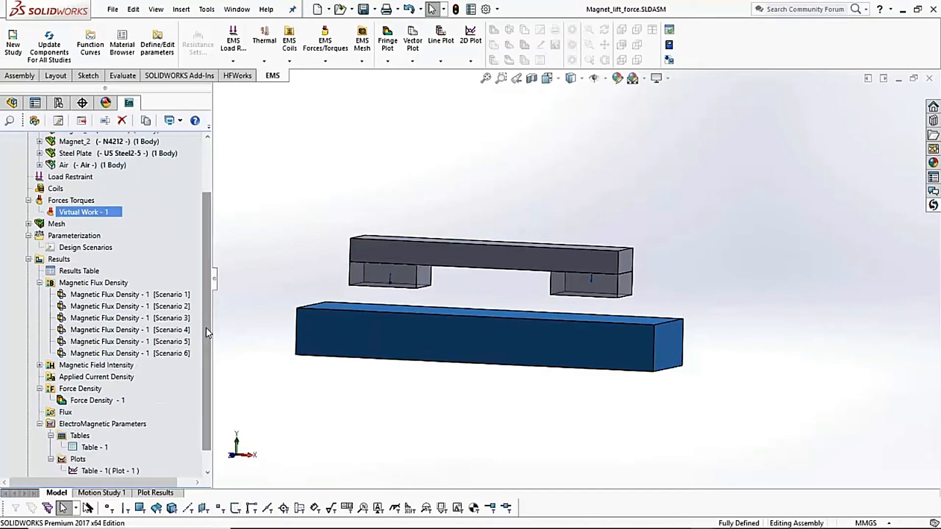
left_click(171, 341)
left_click_drag(204, 398, 204, 416)
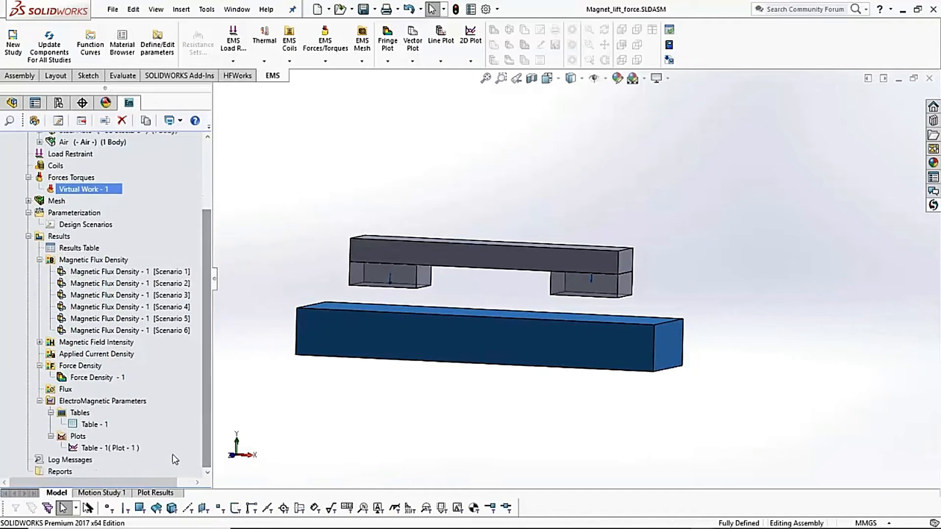
left_click(103, 448)
double_click(100, 449)
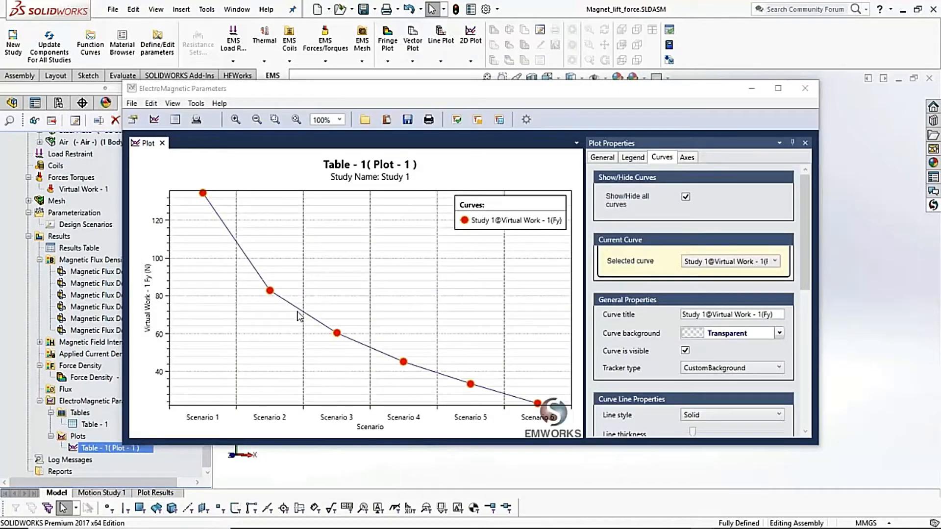
List the force curve's points, mark those of Scenarios 1, 2 and 3 on the plot, and close the plot window.
left_click(175, 121)
left_click(725, 240)
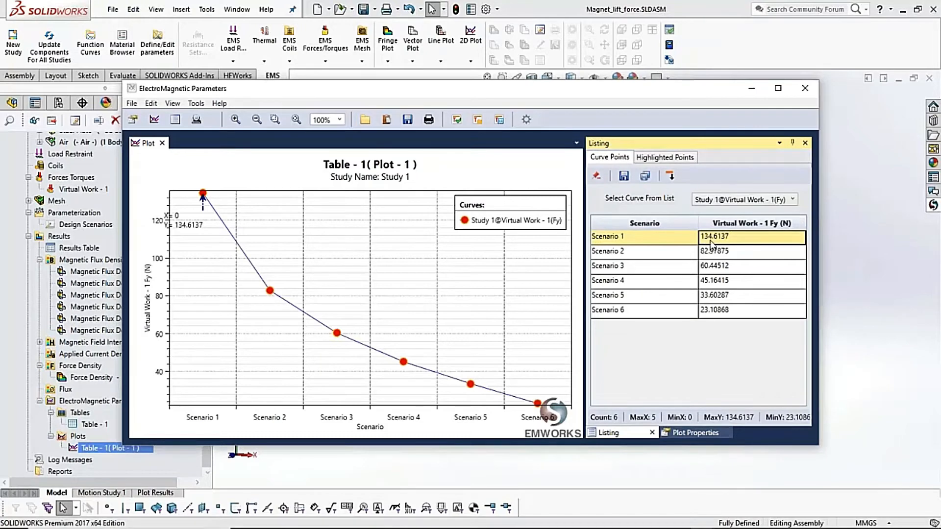
left_click(728, 258)
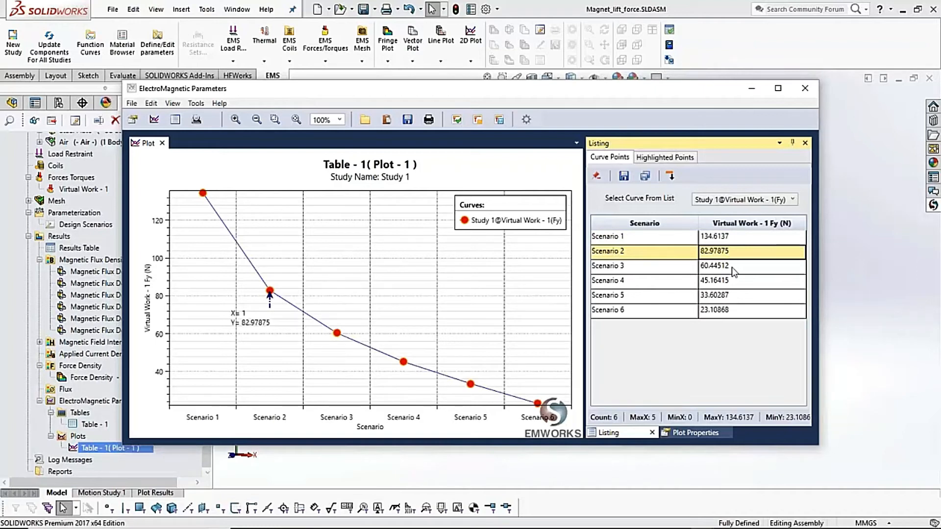
left_click(733, 268)
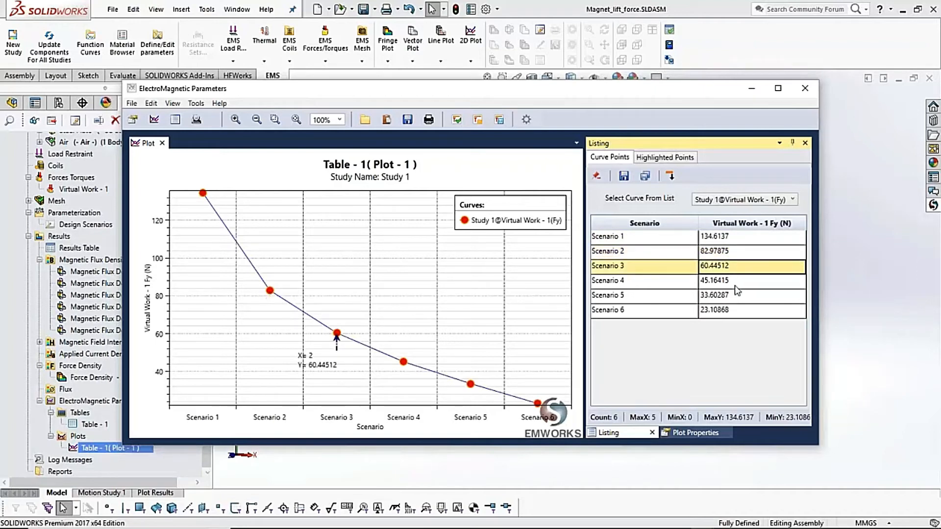
left_click(542, 5)
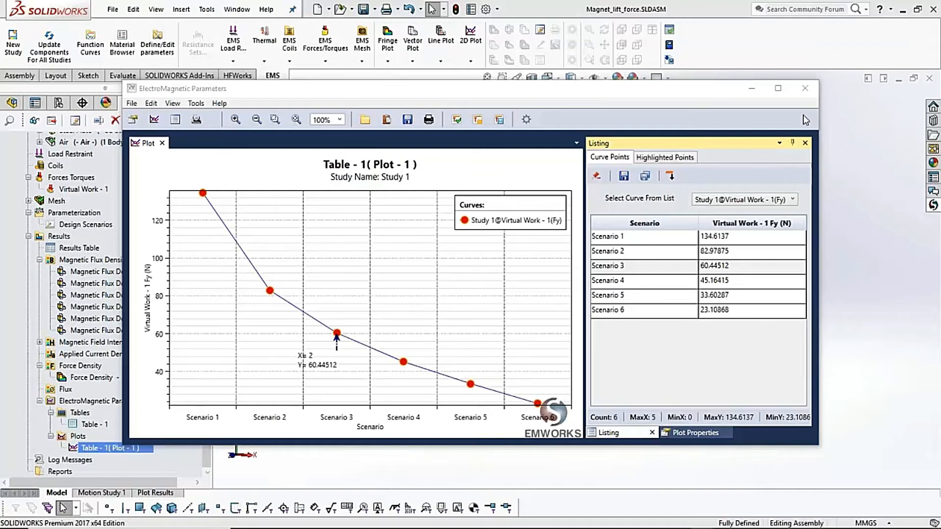
left_click(804, 88)
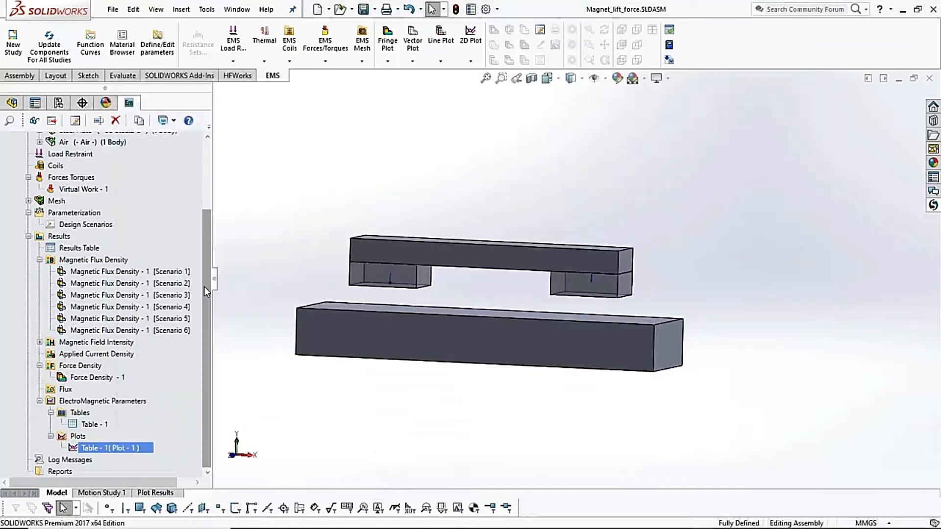
Display the Magnetic Flux Density - 1 plot for Scenario 1 and for Scenario 4.
left_click(147, 272)
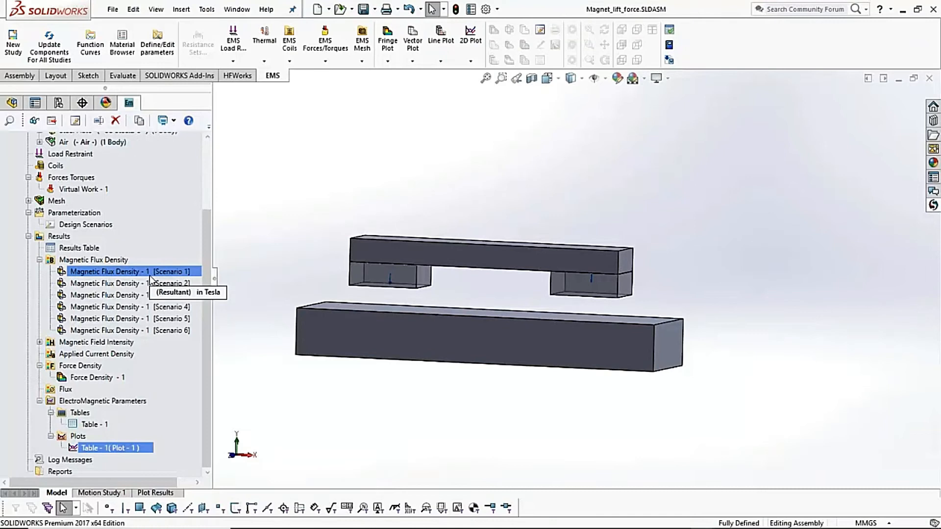
double_click(150, 274)
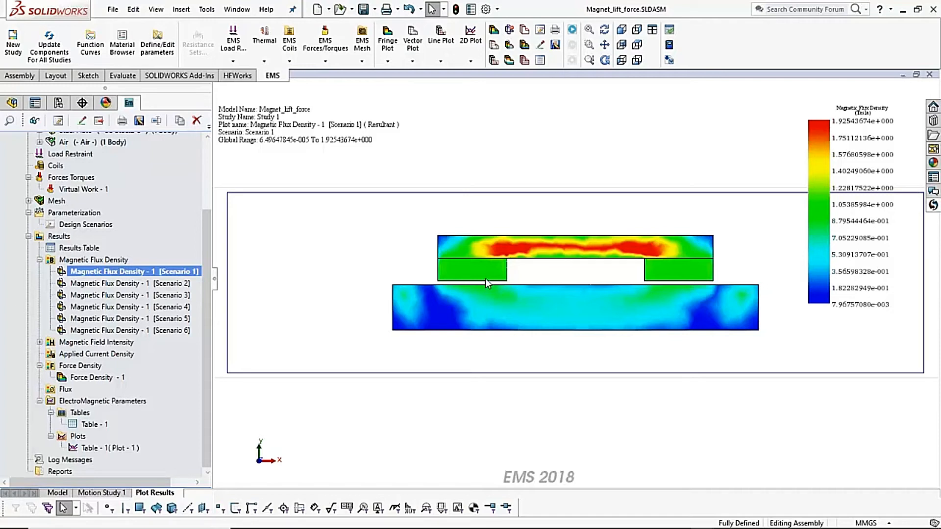
double_click(129, 309)
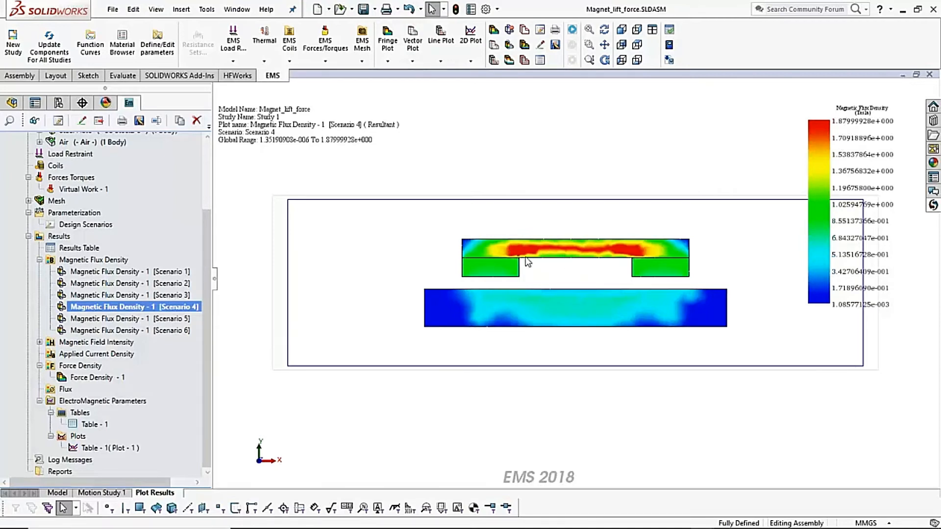
Display the Magnetic Flux Density - 1 plot for Scenario 6, and switch to the presentation's solenoid example slide.
left_click(171, 330)
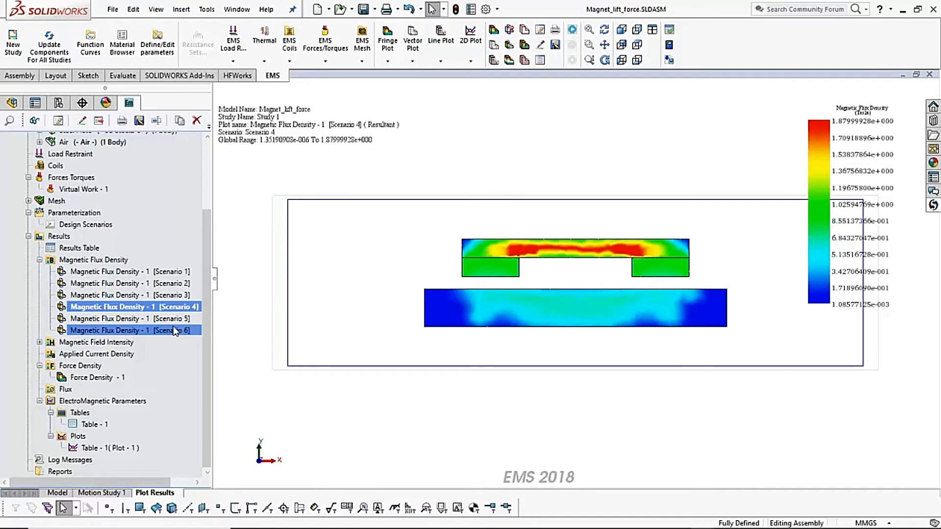
double_click(172, 330)
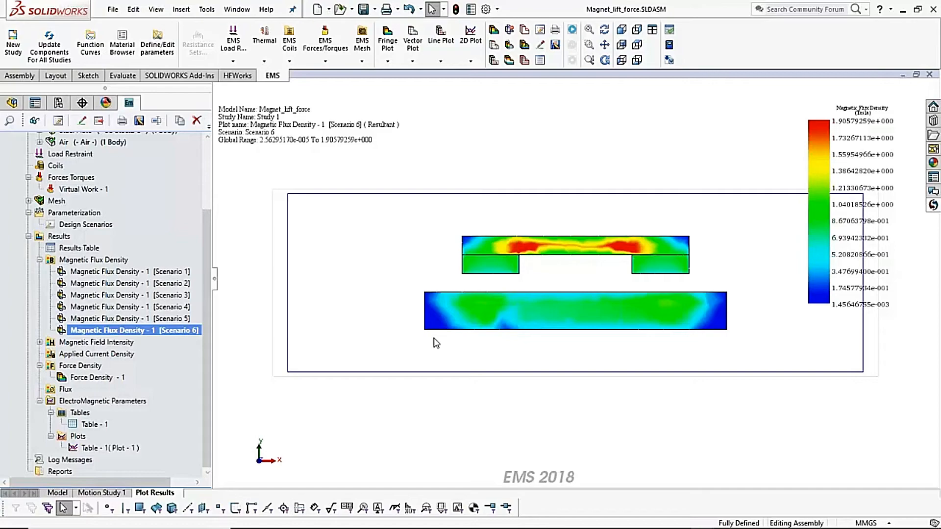
key("alt+Tab")
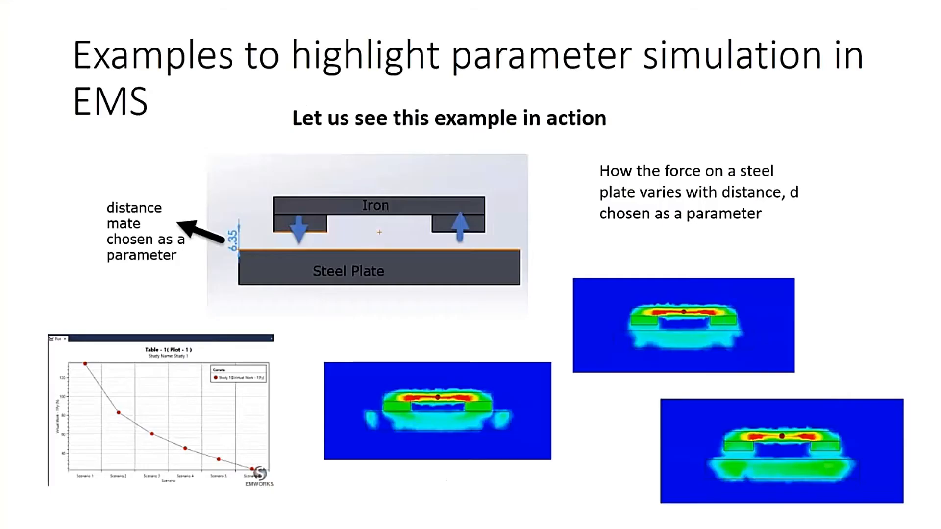
left_click(847, 263)
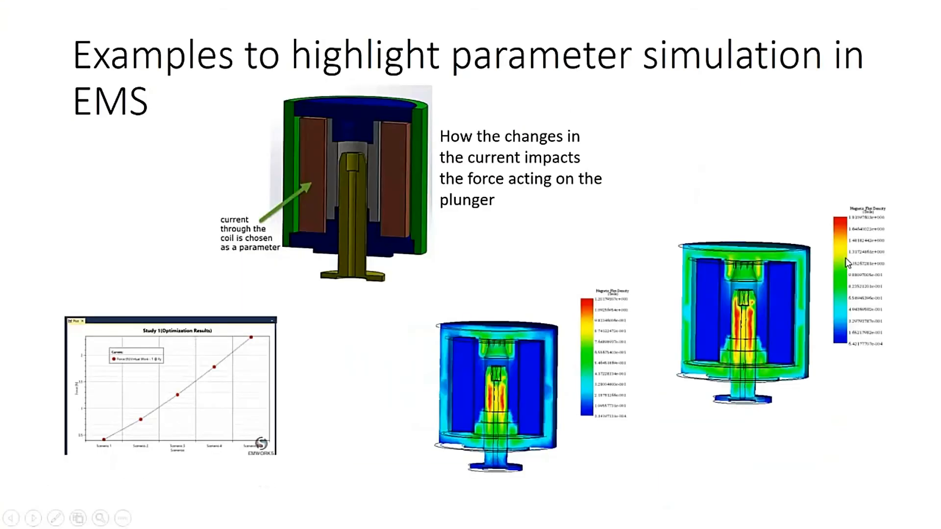
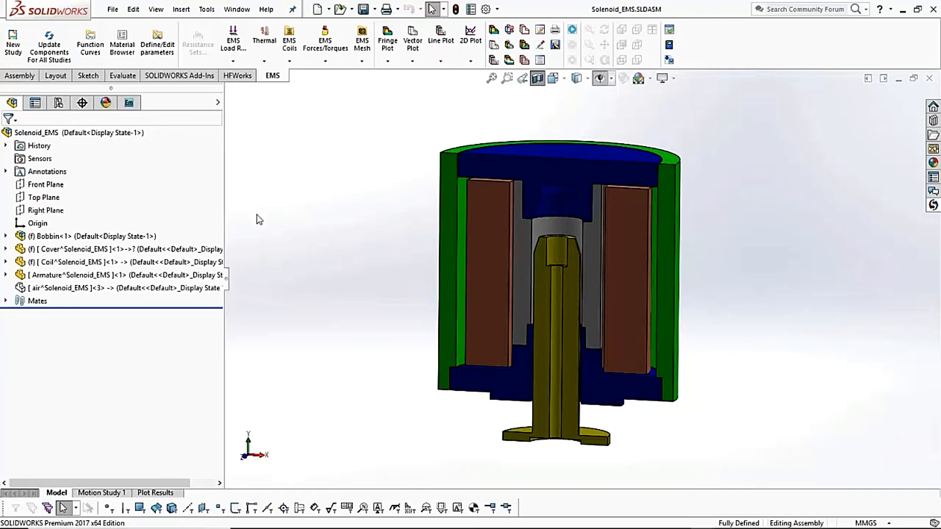
Show the EMS study of the Solenoid_EMS assembly, narrow its tree, and bring its materials into view.
left_click_drag(226, 182, 206, 182)
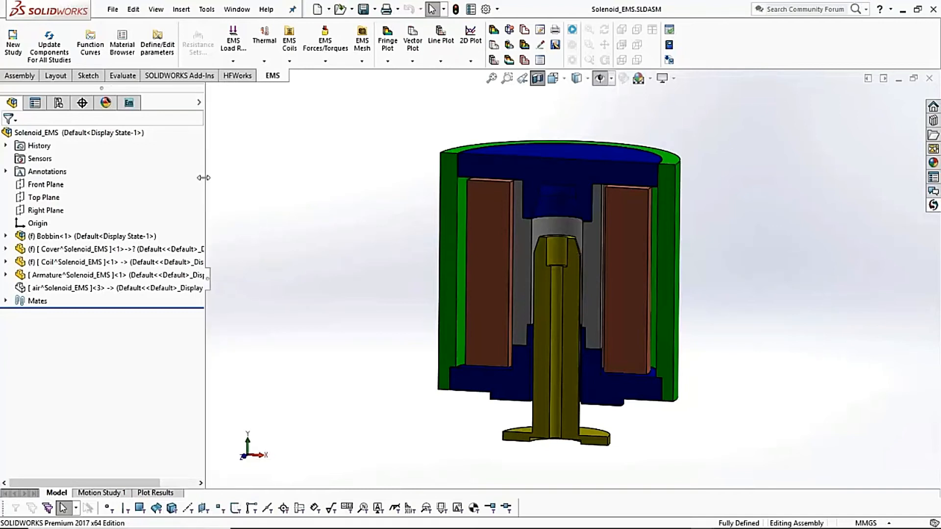
left_click(129, 102)
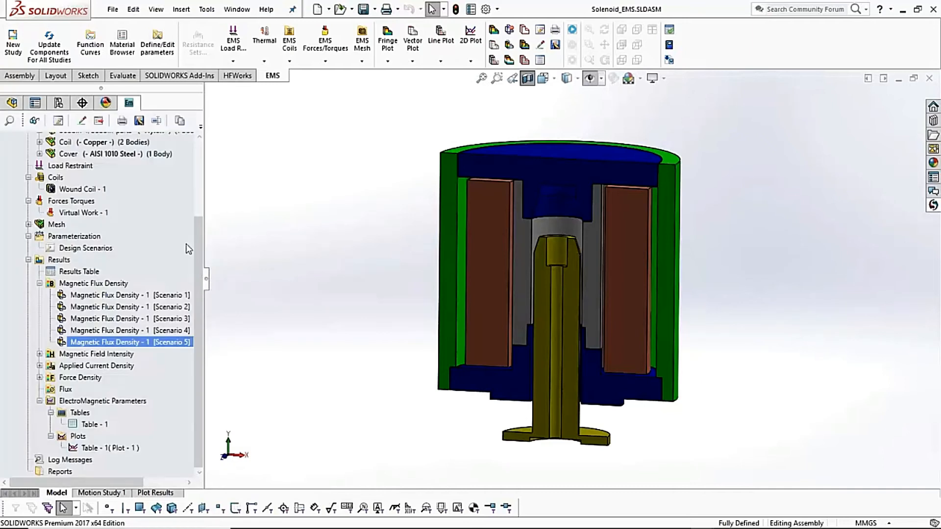
scroll(196, 245, "up", 3)
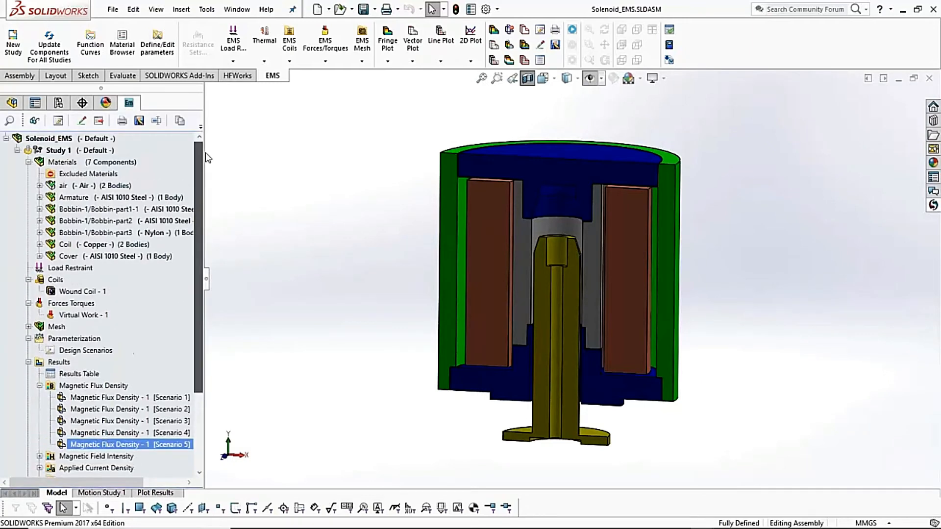
left_click(86, 209)
left_click(39, 152)
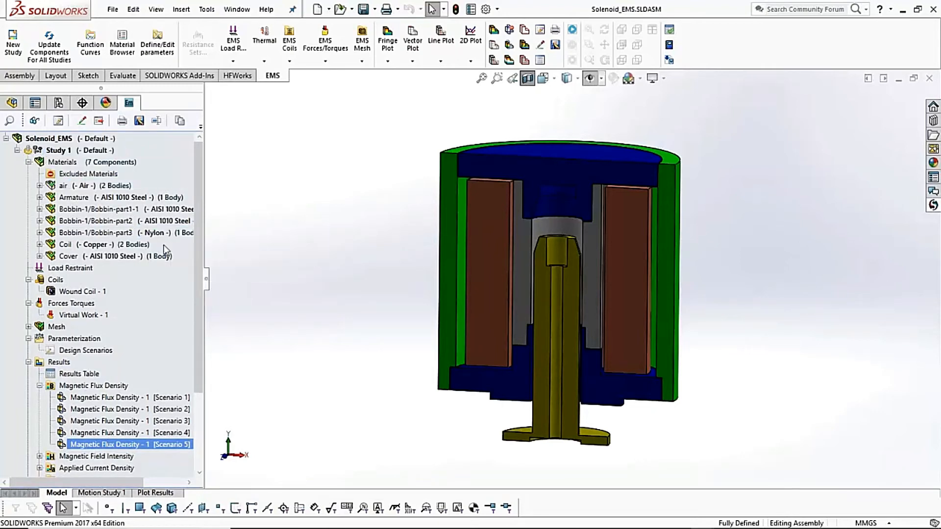
Highlight the AISI 1010 Steel armature, Bobbin-part1-1, Bobbin-part2 and cover from the materials, followed by the copper coil alone.
mouse_move(110, 203)
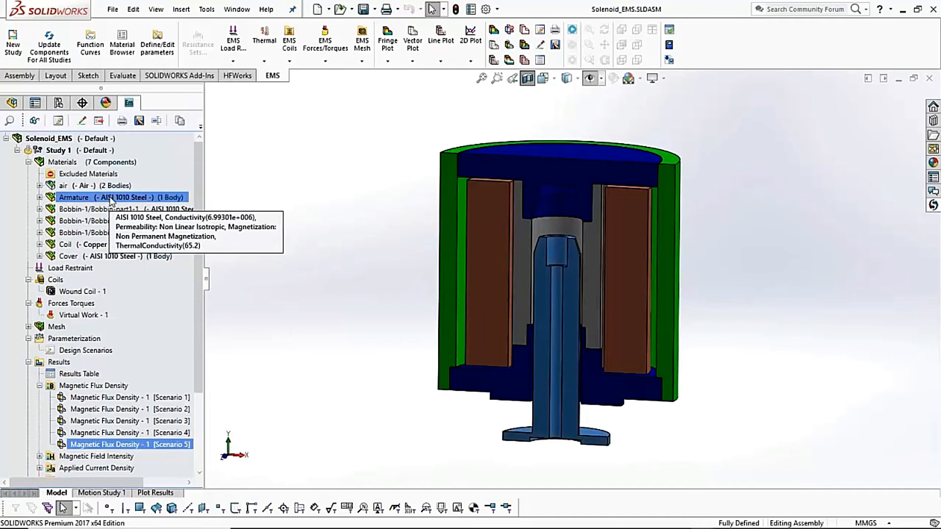
left_click(111, 198)
left_click(133, 209, "ctrl")
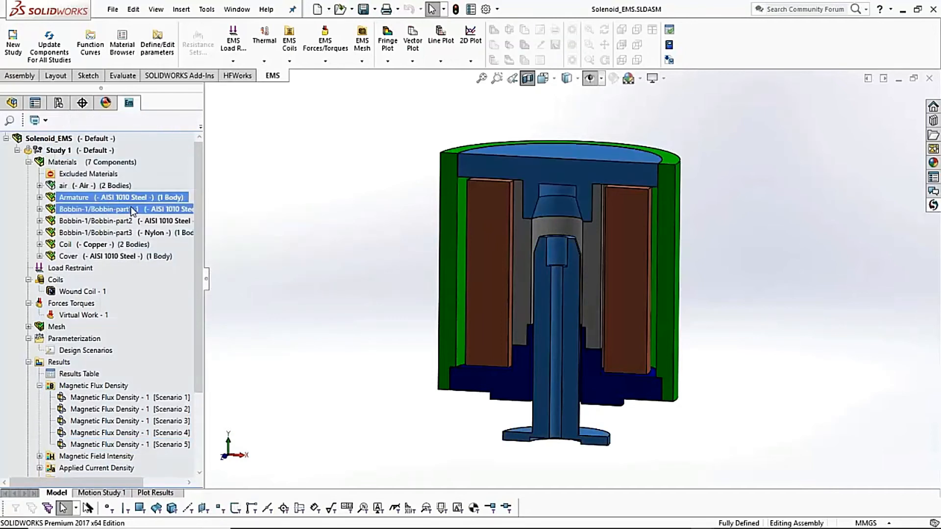
left_click(138, 220, "ctrl")
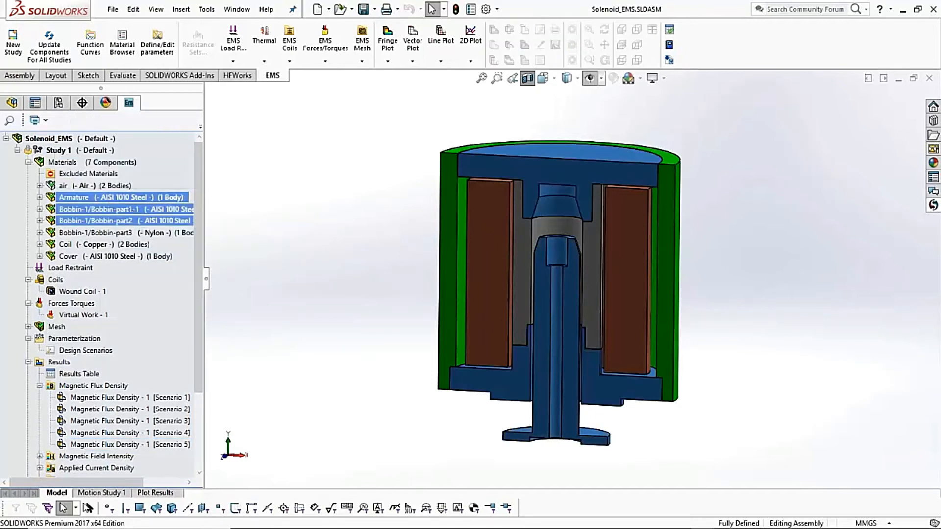
left_click(126, 255, "ctrl")
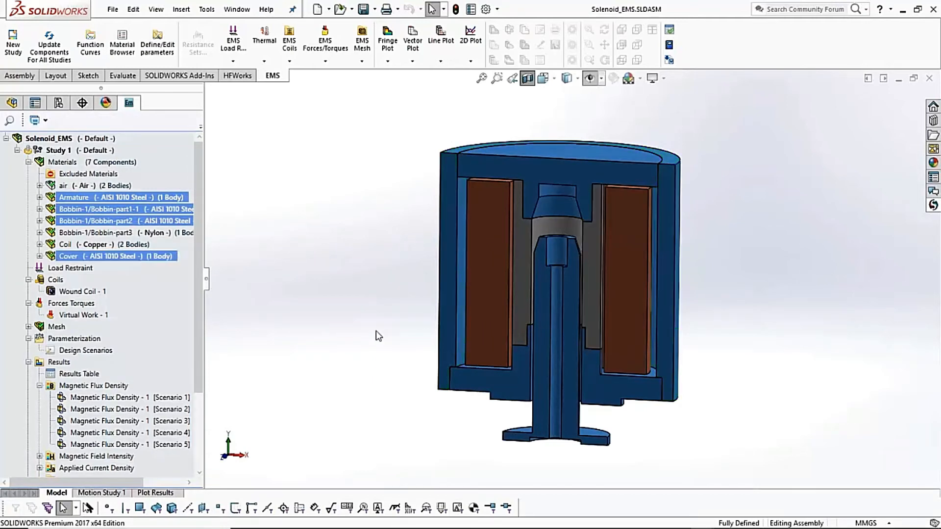
left_click(117, 245, "ctrl")
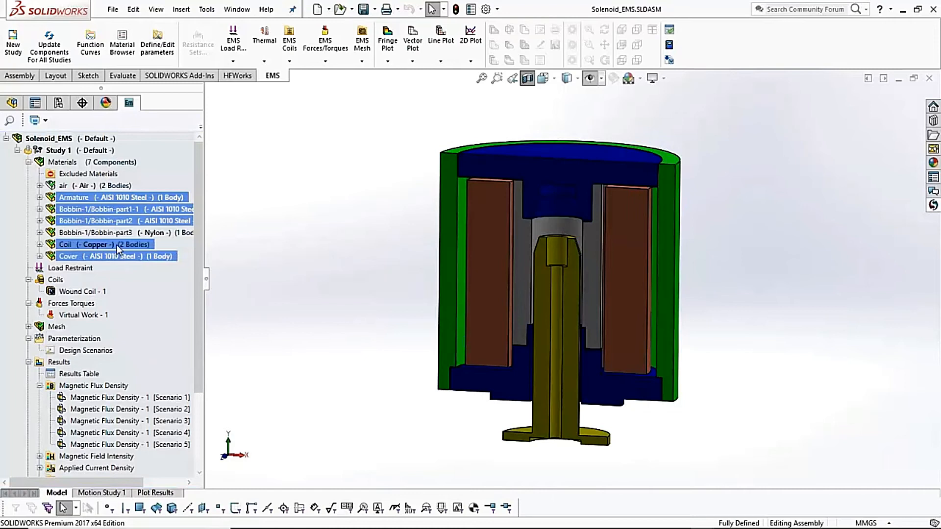
left_click(116, 245)
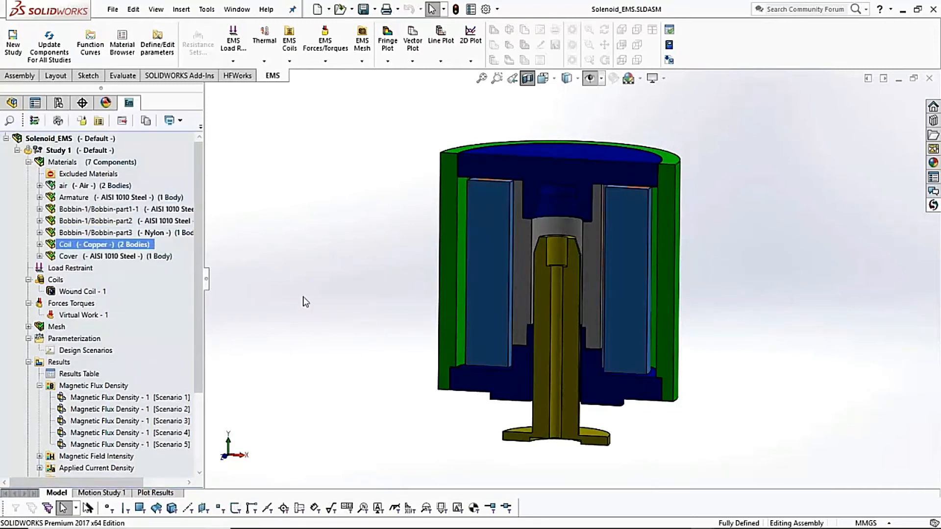
Inspect the Wound Coil - 1 definition, including its entry port arrow preview and general properties, and close it without saving changes.
right_click(97, 296)
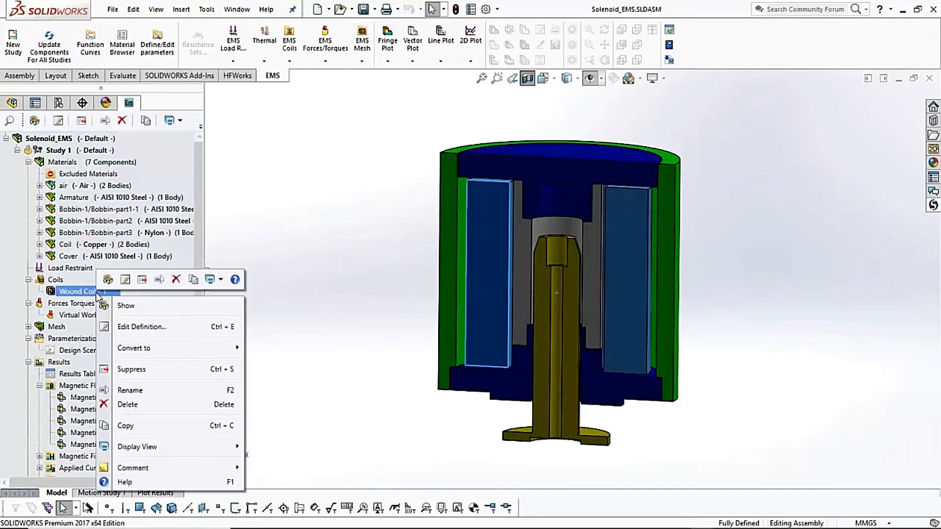
left_click(134, 327)
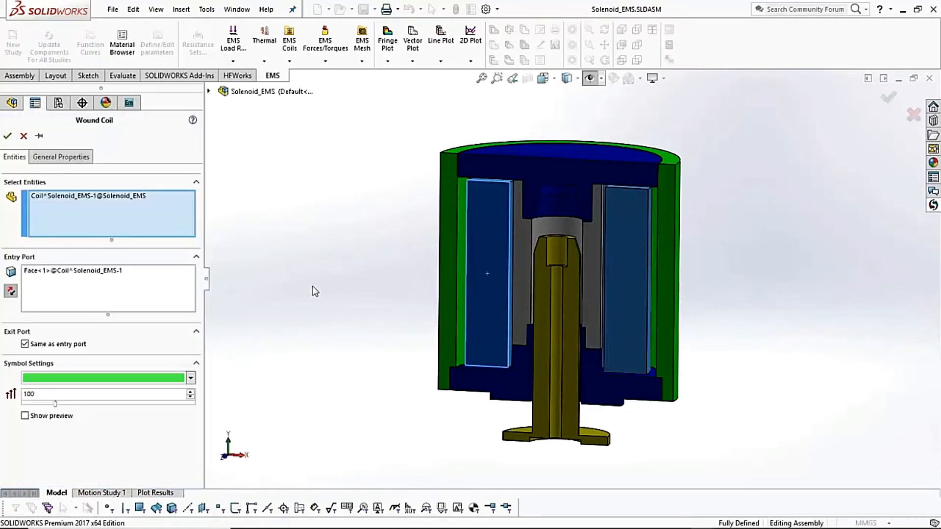
left_click(90, 196)
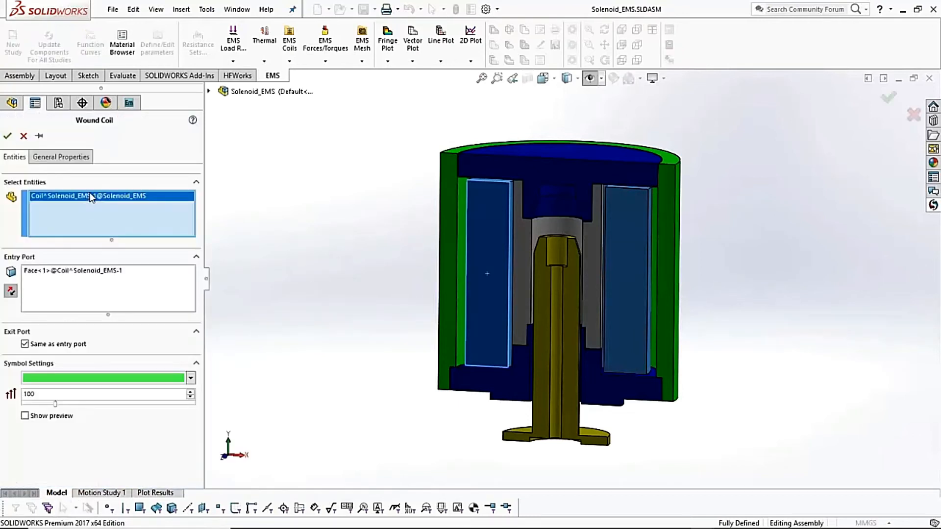
left_click(53, 416)
middle_click_drag(344, 340, 333, 347)
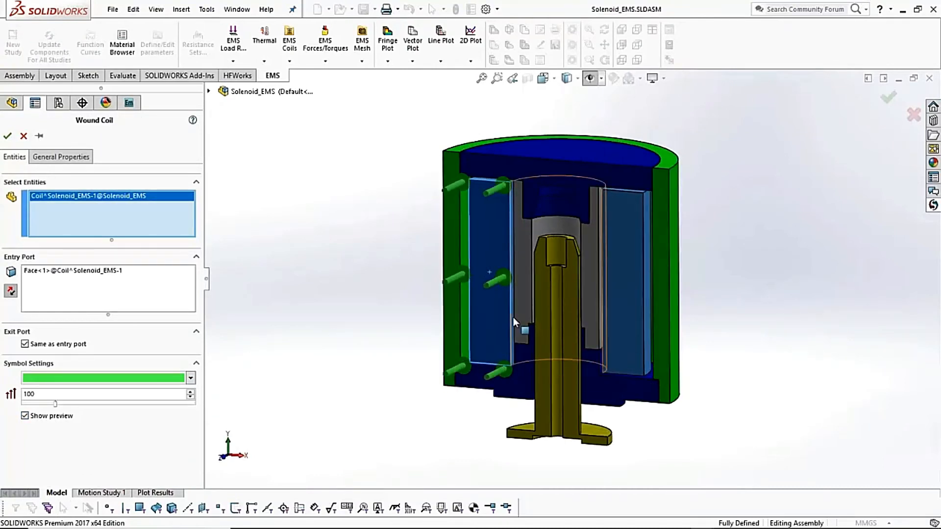
middle_click_drag(374, 325, 336, 346)
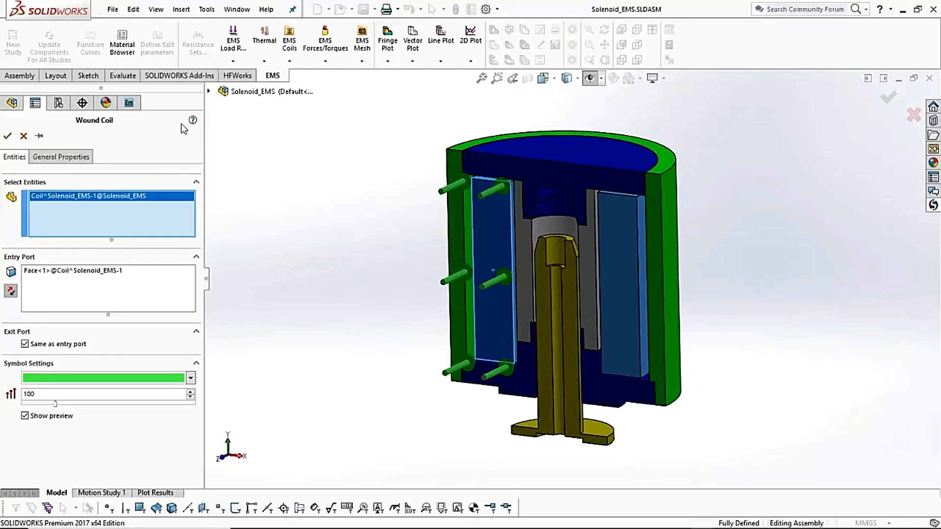
left_click(61, 157)
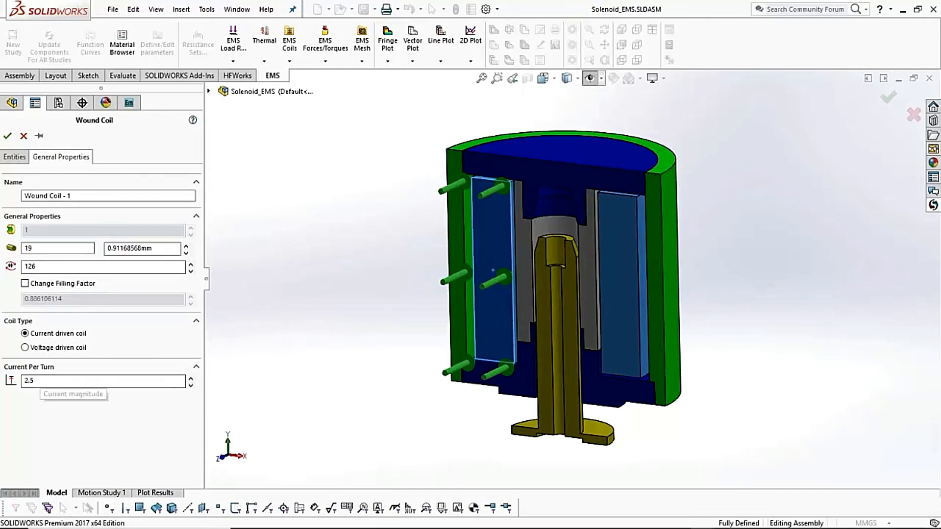
left_click(22, 137)
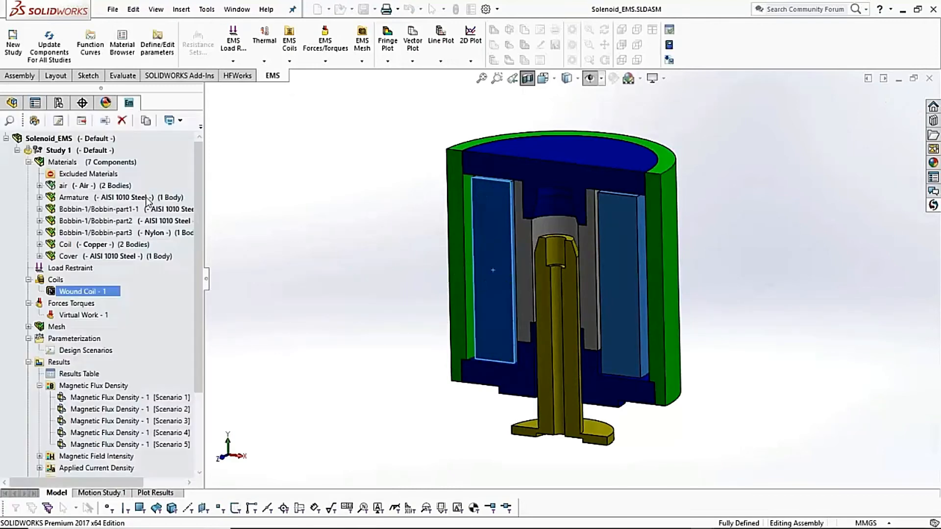
Select the Virtual Work - 1 force definition, review the coil current in Design Scenarios 1 to 5, and leave the scenario settings without changes.
left_click(98, 315)
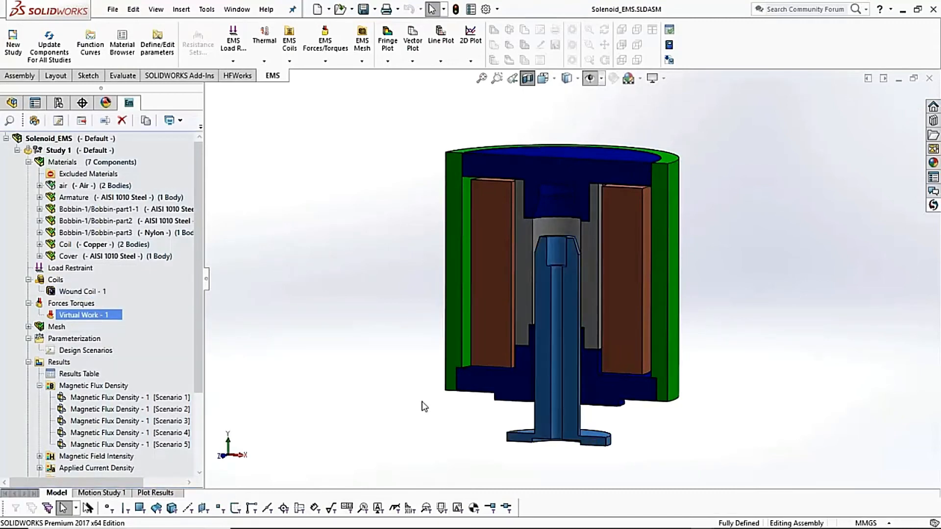
double_click(104, 351)
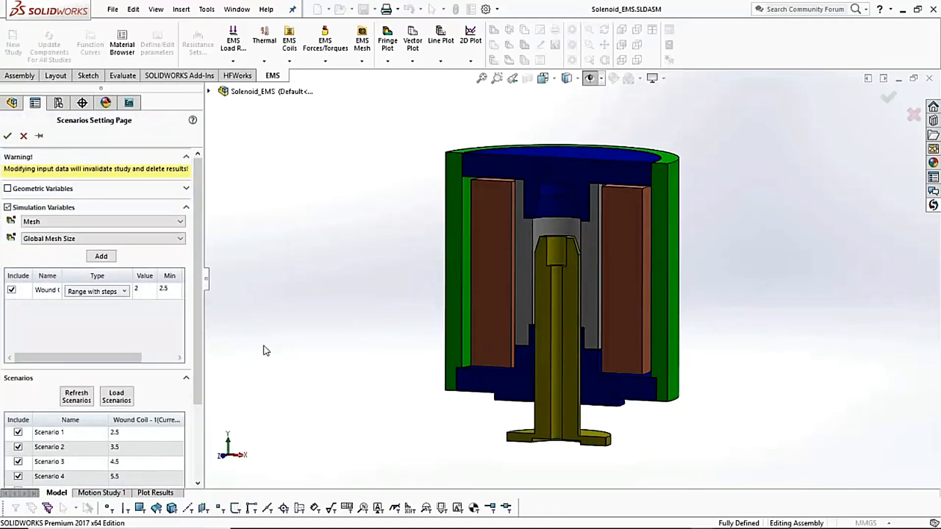
scroll(194, 402, "down", 3)
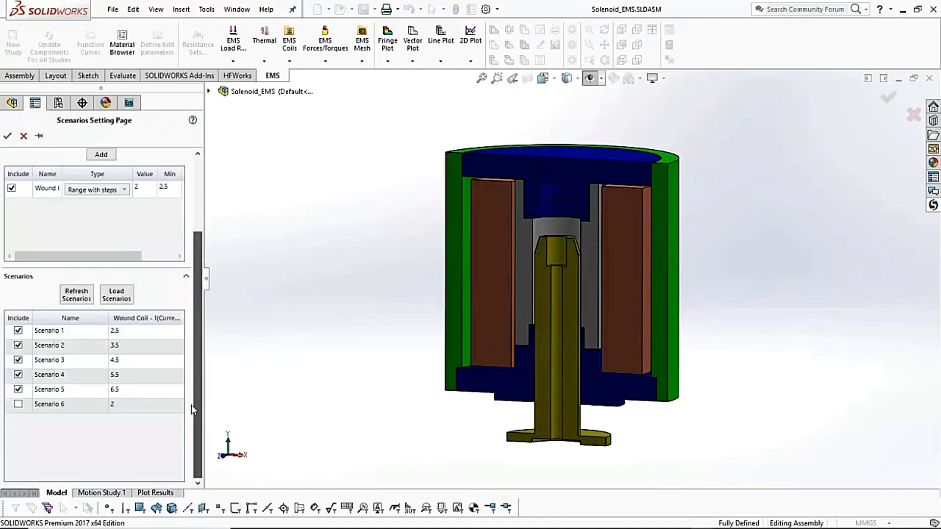
left_click(142, 333)
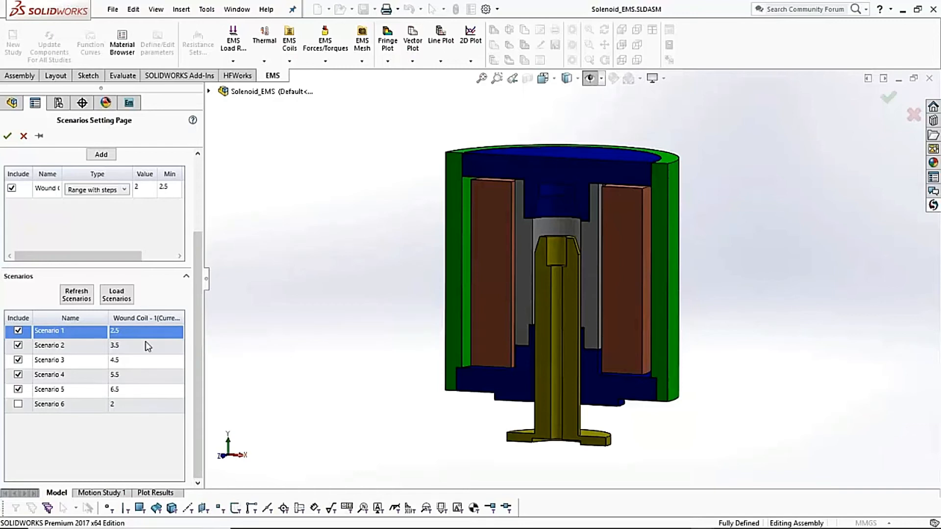
left_click(149, 390)
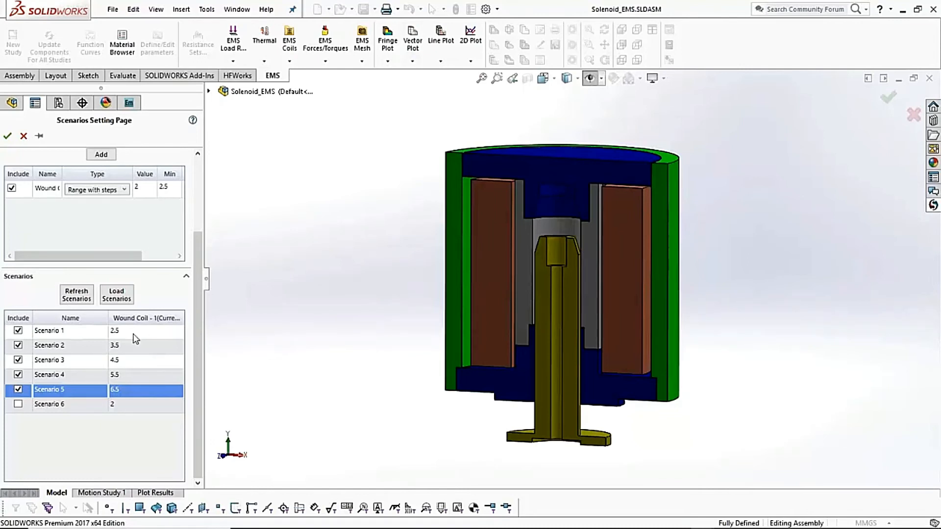
left_click(23, 137)
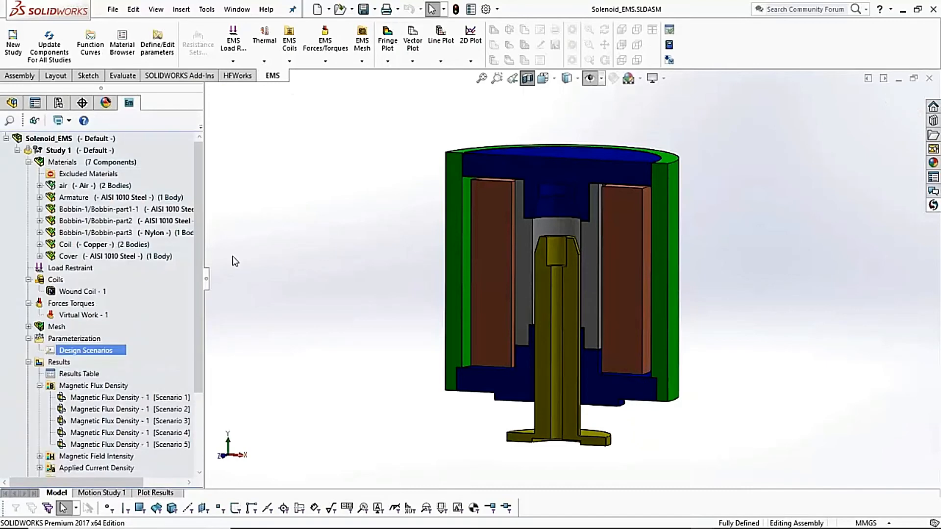
Display the solenoid's Table - 1 (Plot - 1) force curve, move the legend off the curve, and list its points.
left_click_drag(198, 284, 194, 397)
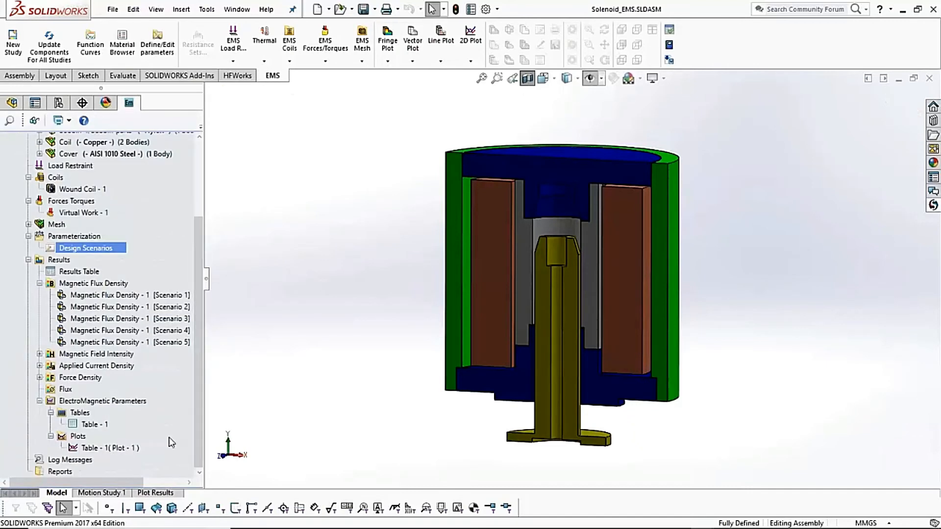
double_click(110, 450)
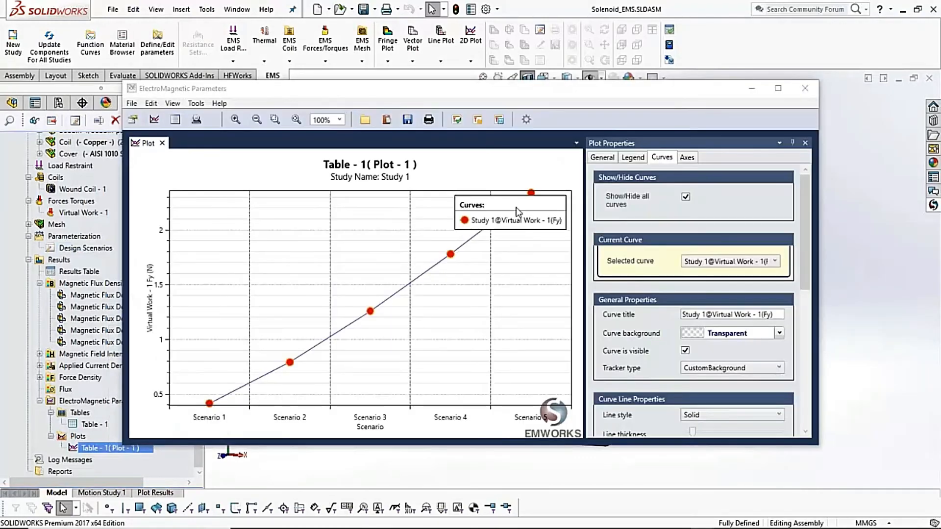
left_click_drag(517, 212, 257, 195)
left_click(176, 121)
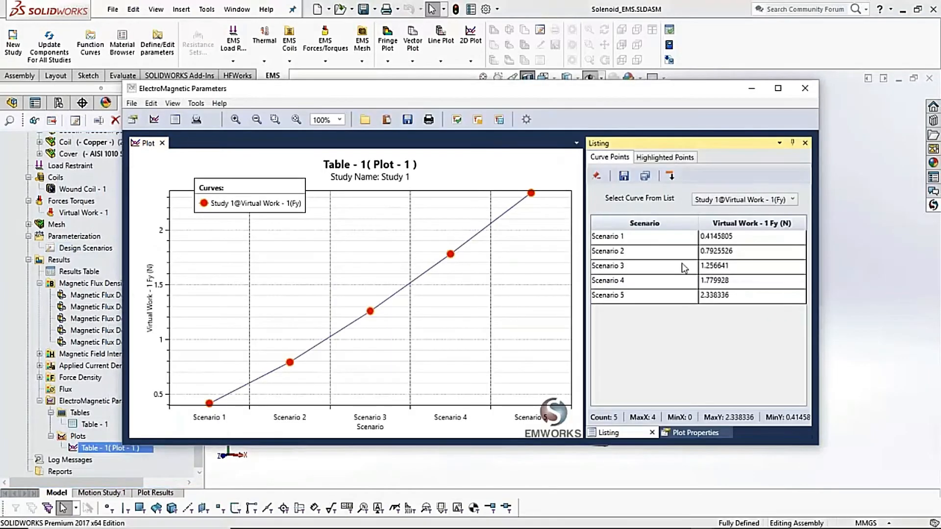
Select the Scenario 1 force point, mark the Scenario 5 point on the curve, and close the plot window.
left_click(633, 240)
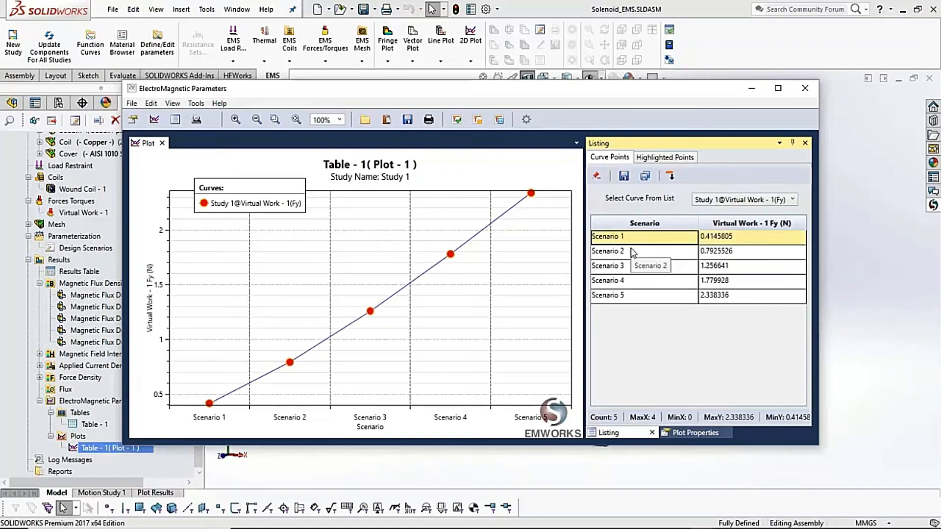
left_click(721, 239)
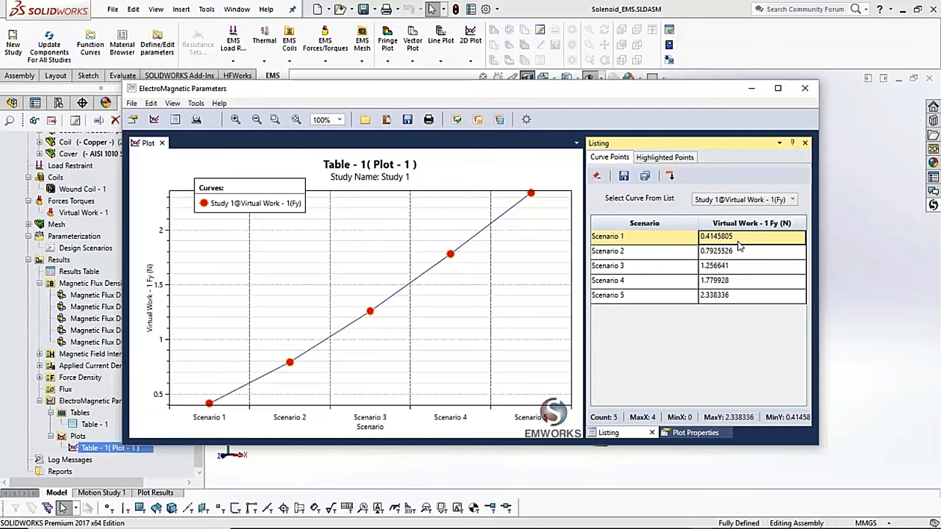
left_click(608, 296)
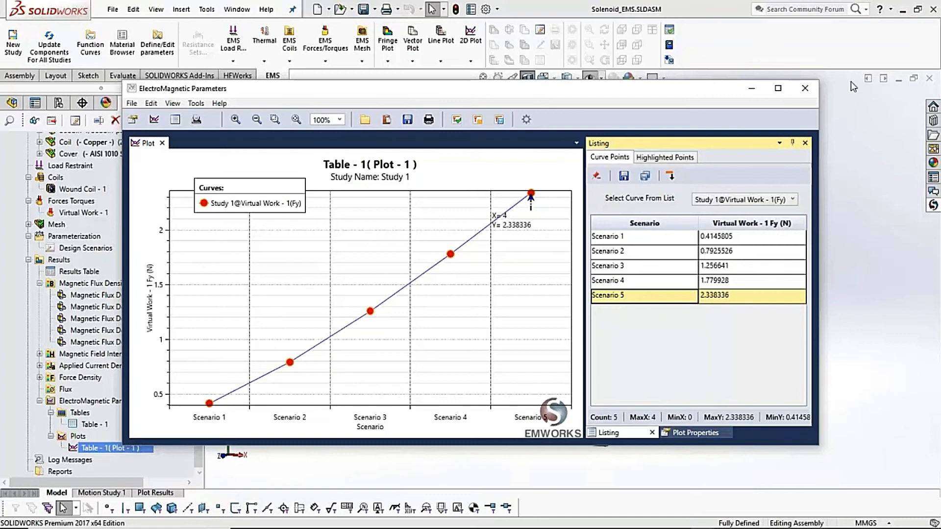
left_click(811, 88)
Display the solenoid's Magnetic Flux Density - 1 plots for Scenario 1 and Scenario 5 and examine each flux distribution up close.
left_click(176, 309)
left_click(131, 296)
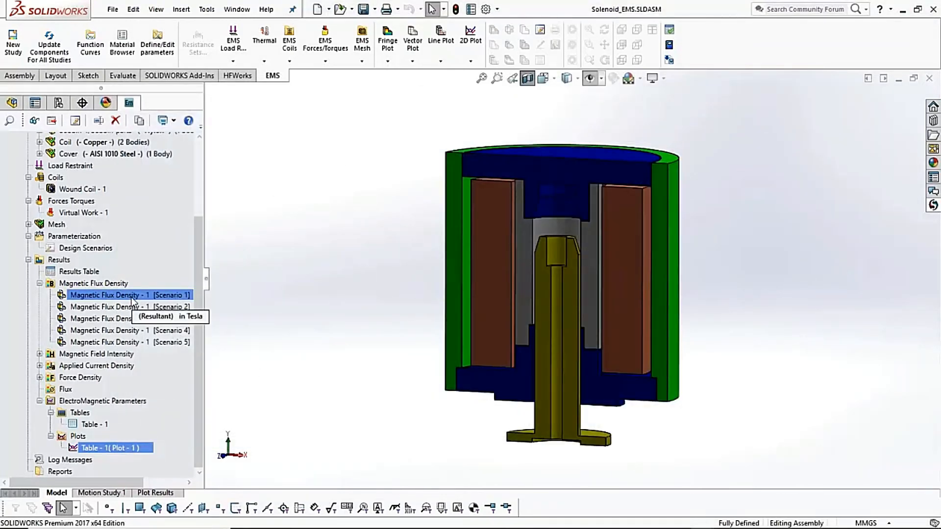
double_click(131, 296)
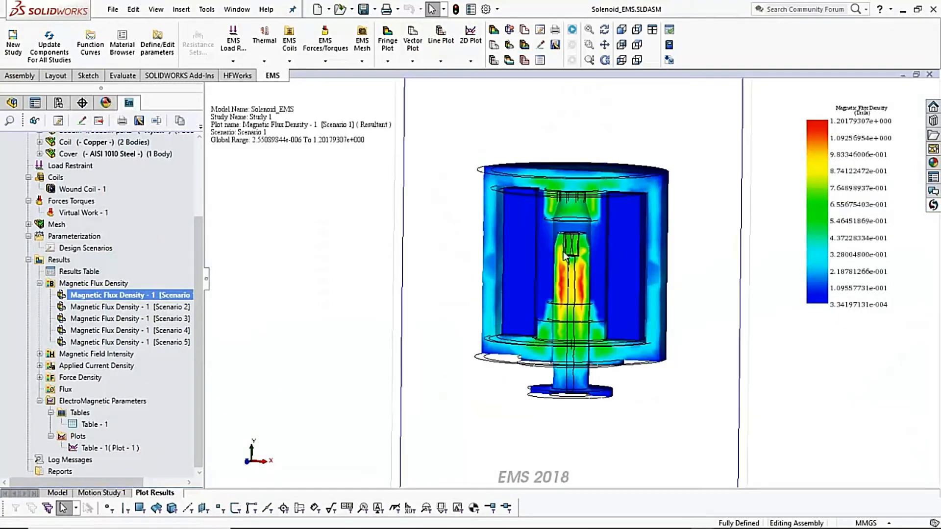
key("shift+z")
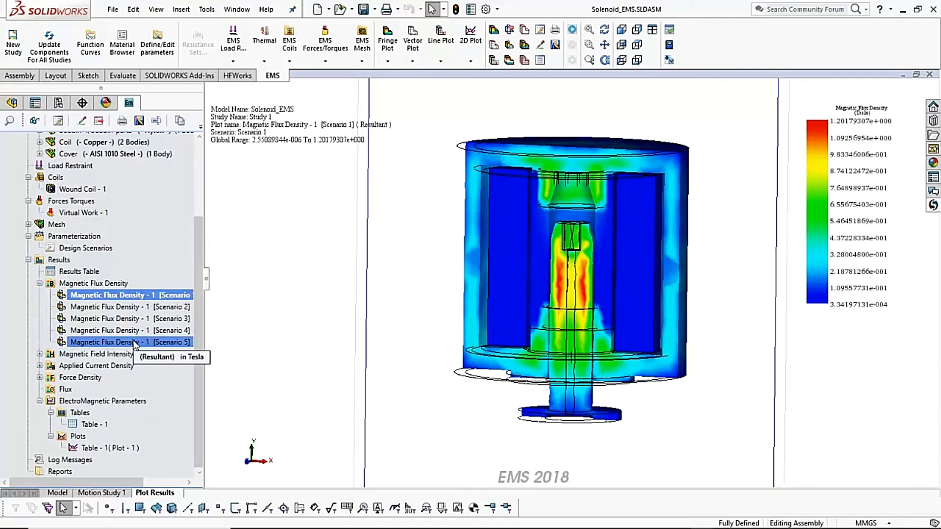
double_click(127, 343)
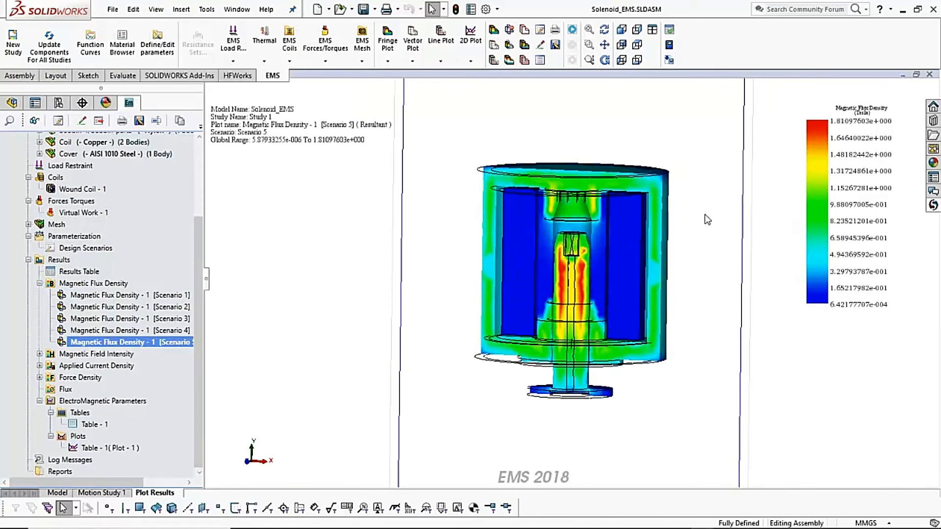
scroll(707, 220, "down", 2)
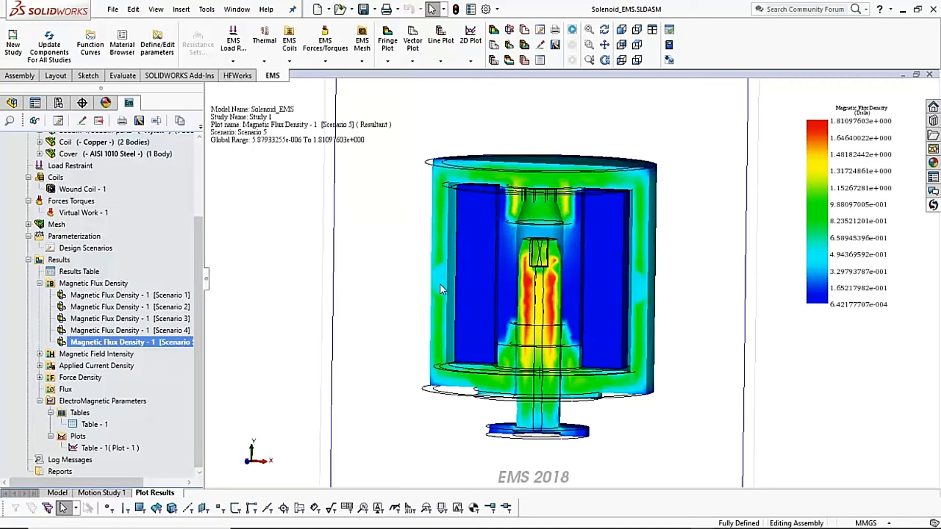
Switch to the slide presentation and advance to the linear Halbach array example.
key("alt+Tab")
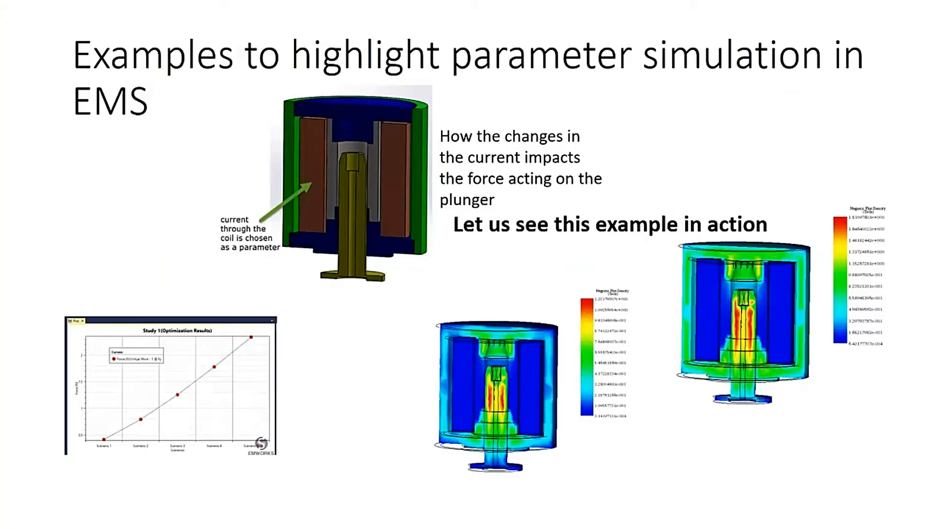
left_click(802, 176)
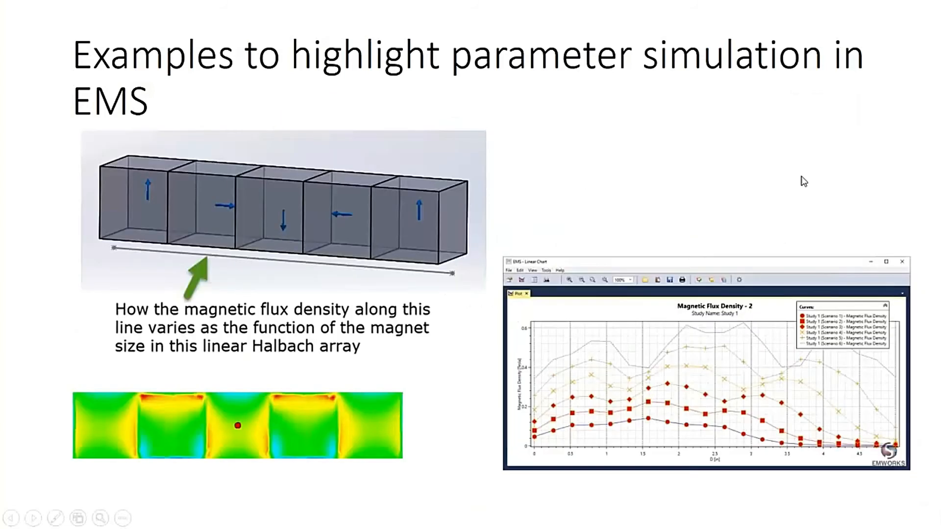
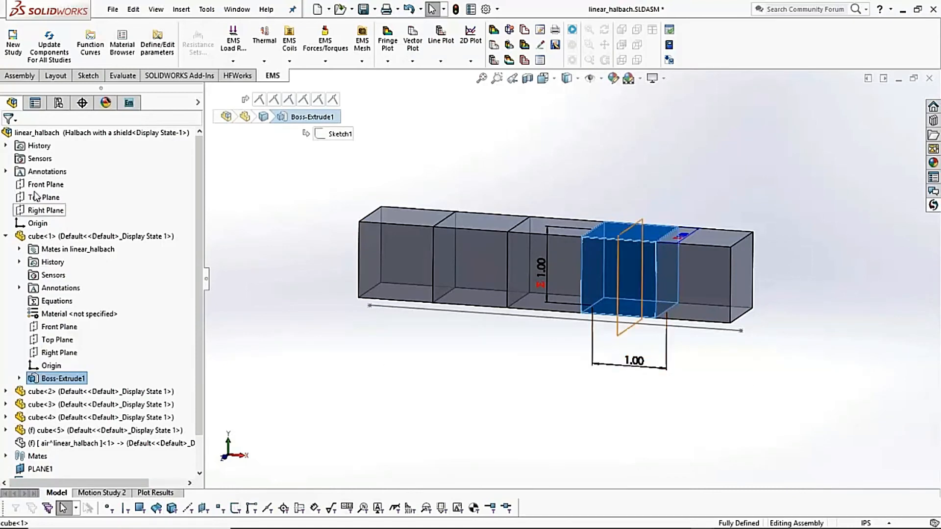
Inspect the size_of_cube dimension parameter in the linear_halbach EMS parameters, close them without changes, and clear the model selection.
left_click(129, 102)
right_click(49, 139)
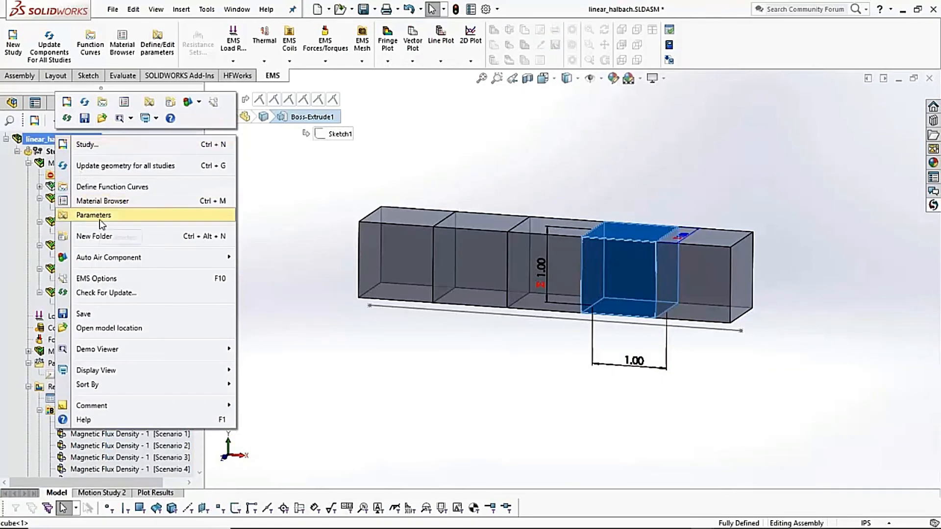
left_click(99, 219)
left_click(608, 52)
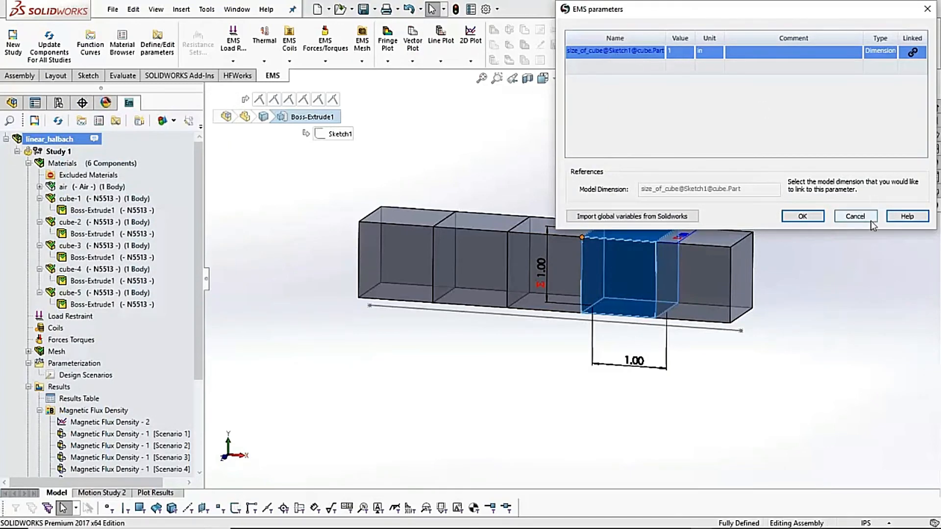
left_click(852, 217)
left_click(490, 370)
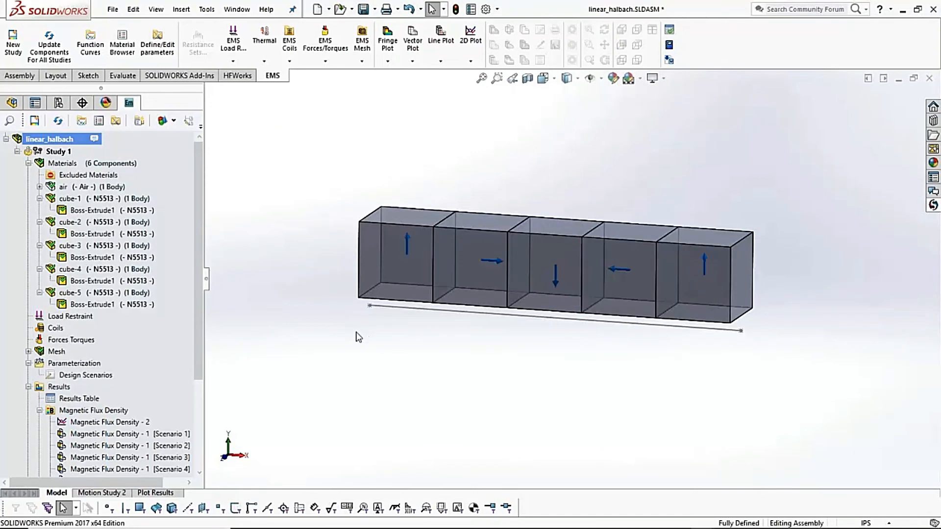
Review the cube sizes in the Halbach array's Design Scenarios, selecting Scenarios 1 to 3, and close the settings without editing them.
left_click(98, 376)
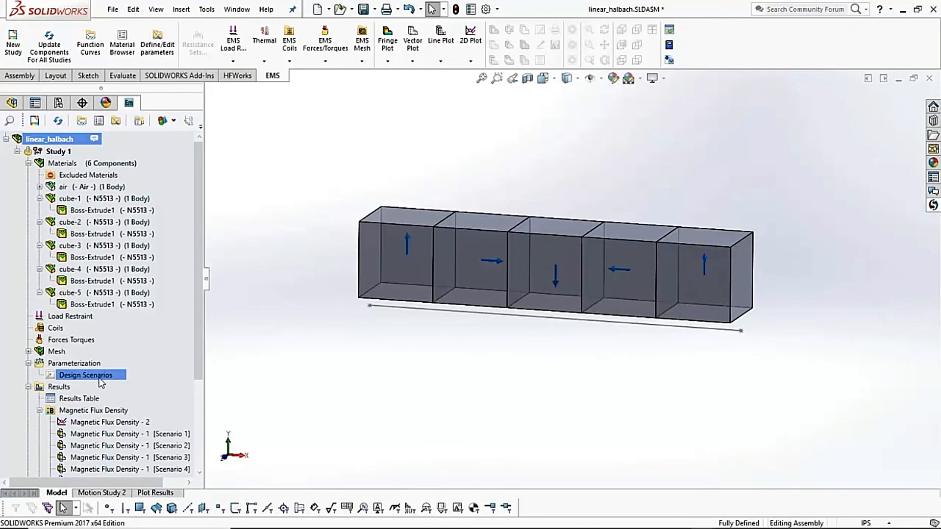
double_click(100, 377)
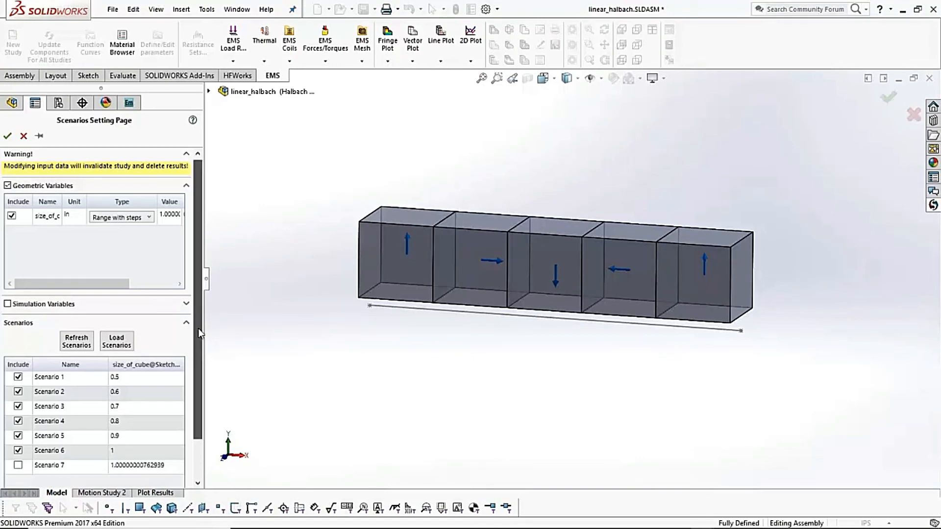
scroll(196, 353, "down", 2)
left_click(120, 331)
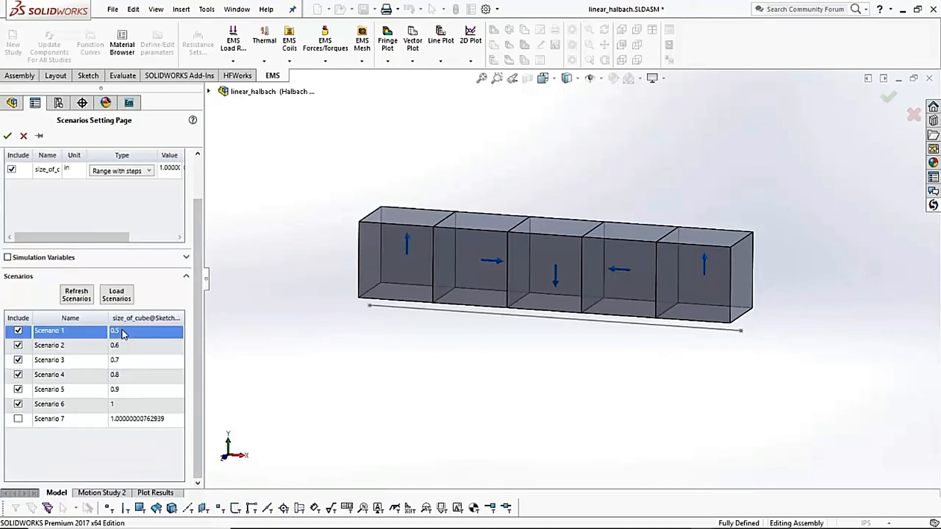
left_click(130, 347)
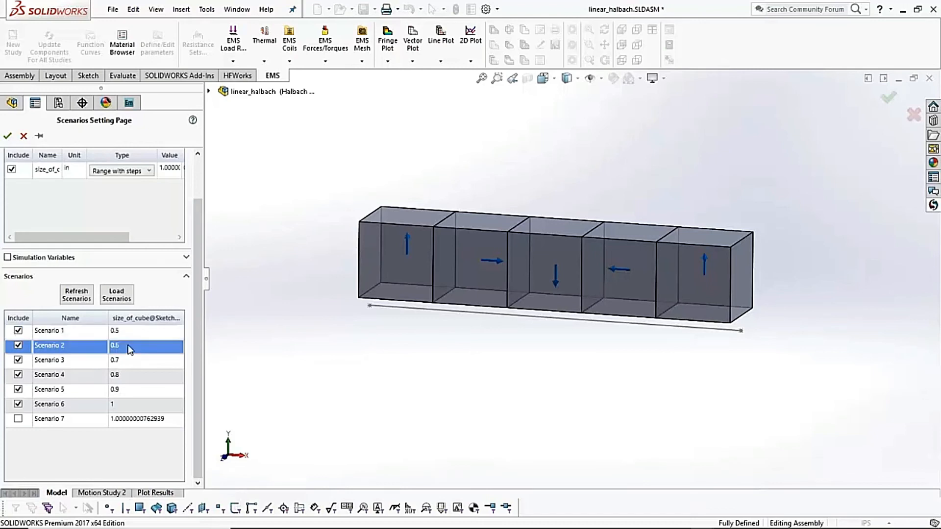
left_click(125, 332)
left_click(127, 346)
left_click(130, 361)
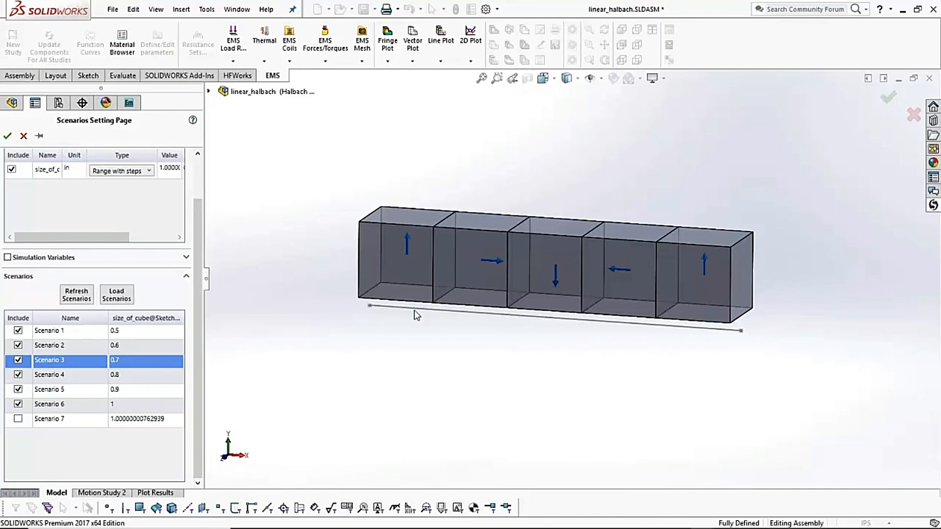
left_click(7, 136)
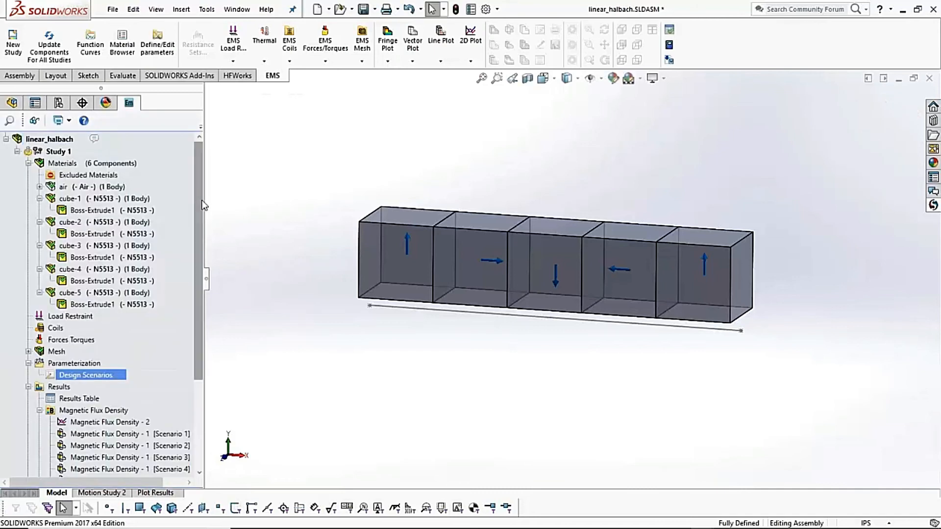
Examine the study's Materials assignments, including cube-1, and compare them with the cubes in the Halbach array.
scroll(198, 206, "down", 3)
scroll(132, 186, "up", 3)
left_click(63, 163)
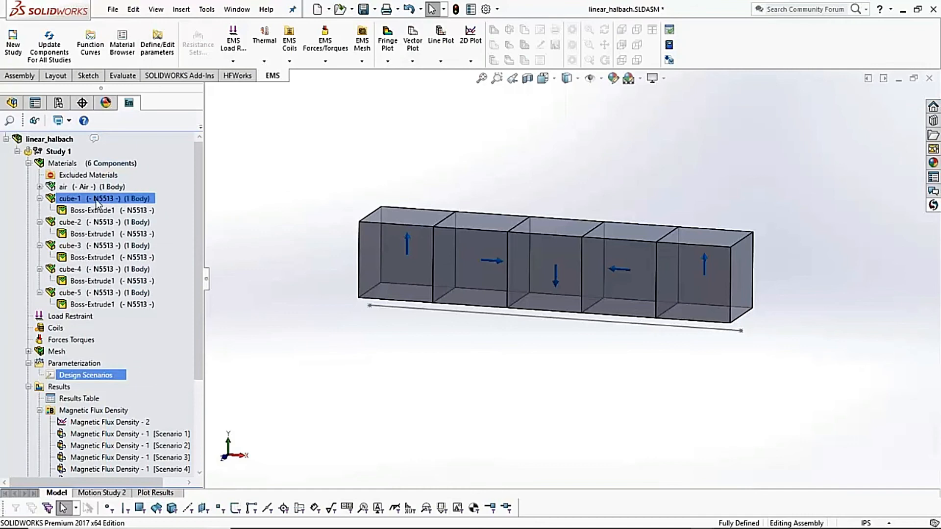
mouse_move(101, 203)
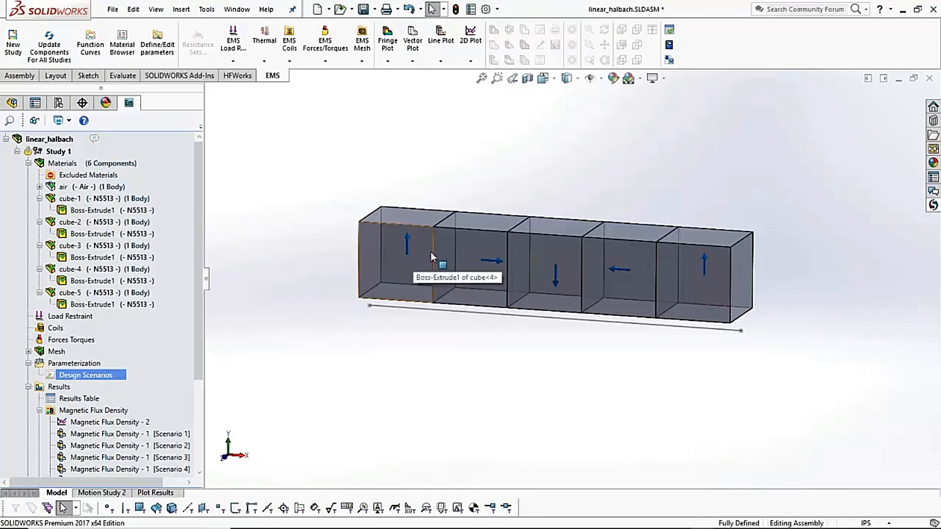
Display the Magnetic Flux Density - 2 line chart, expand its legend to all scenarios, collapse it again, and close the chart.
scroll(198, 343, "down", 4)
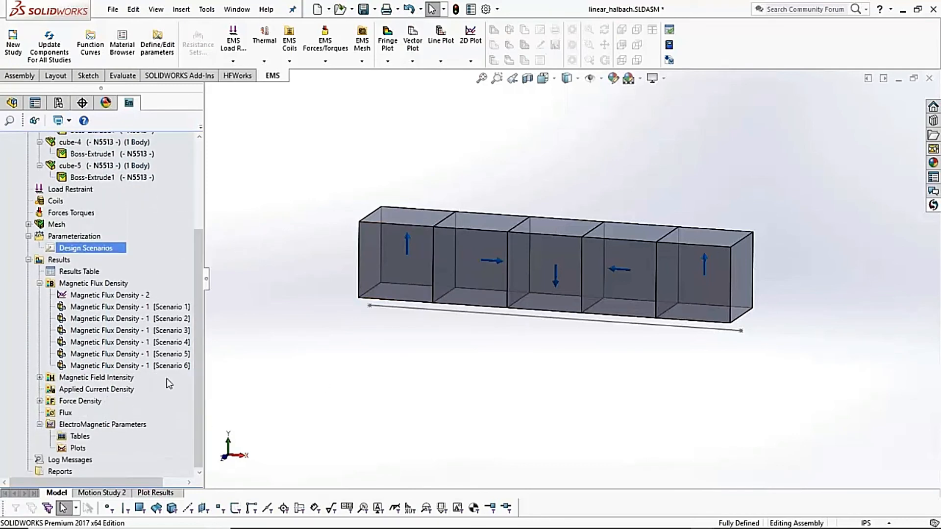
left_click(130, 296)
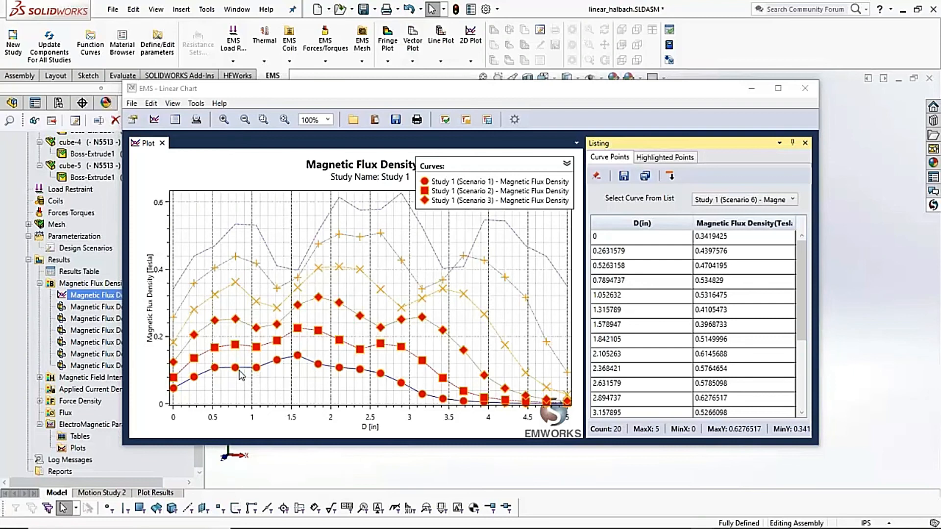
left_click(241, 375)
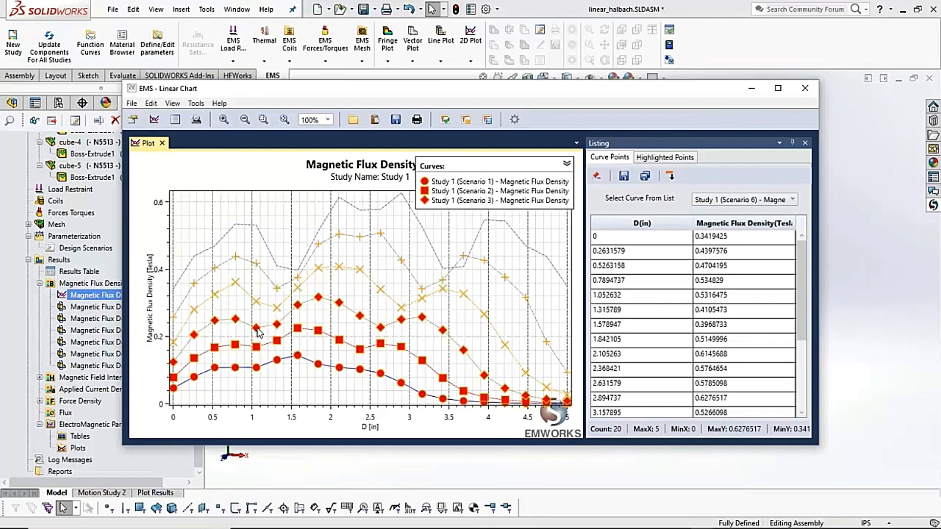
mouse_move(258, 330)
left_click(566, 165)
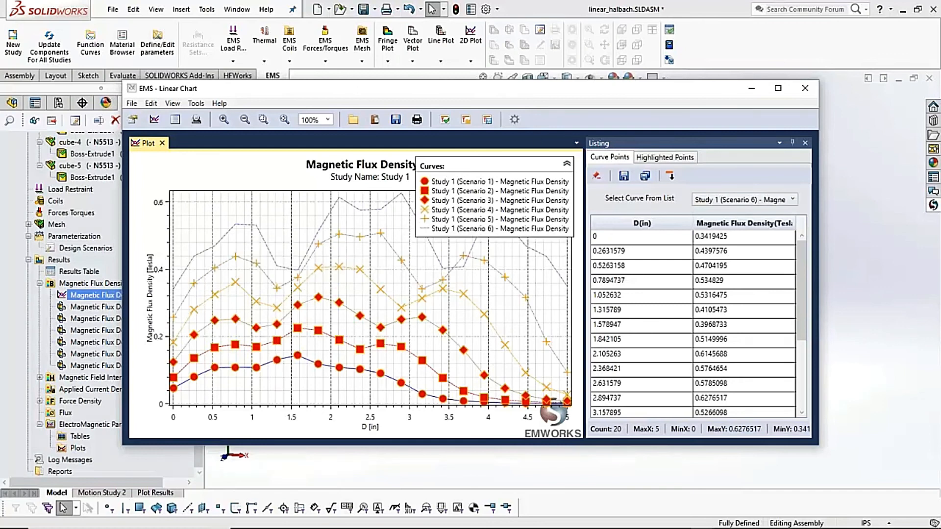
left_click(566, 165)
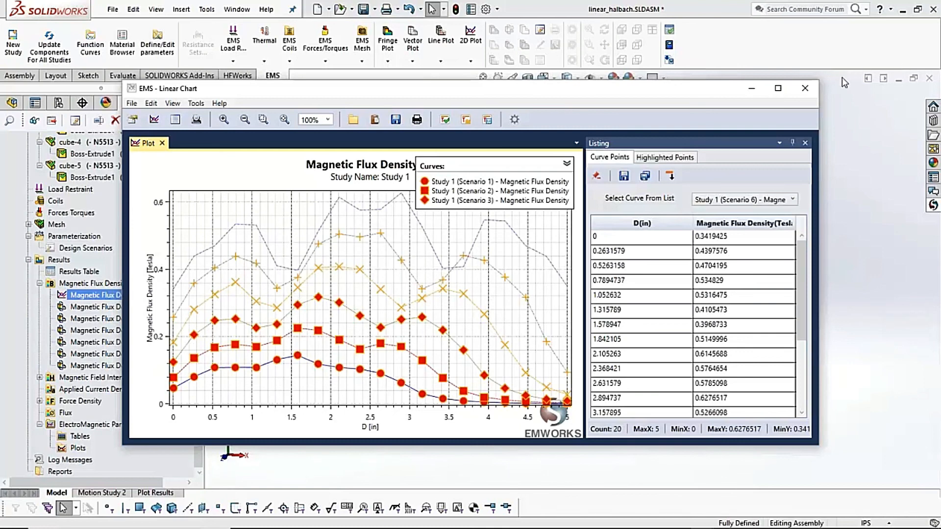
left_click(804, 88)
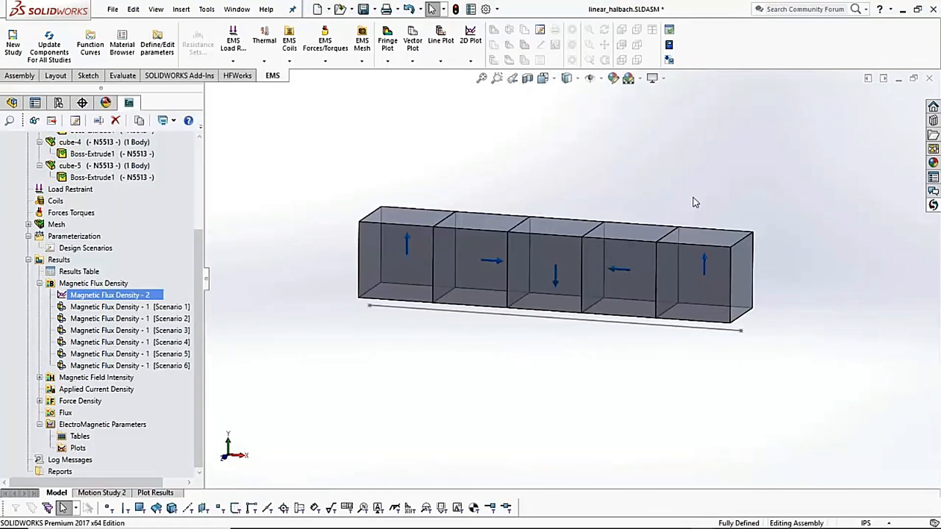
Display the Halbach array's Magnetic Flux Density - 1 plots for Scenario 1 and Scenario 2.
left_click(156, 318)
left_click(147, 308)
double_click(147, 308)
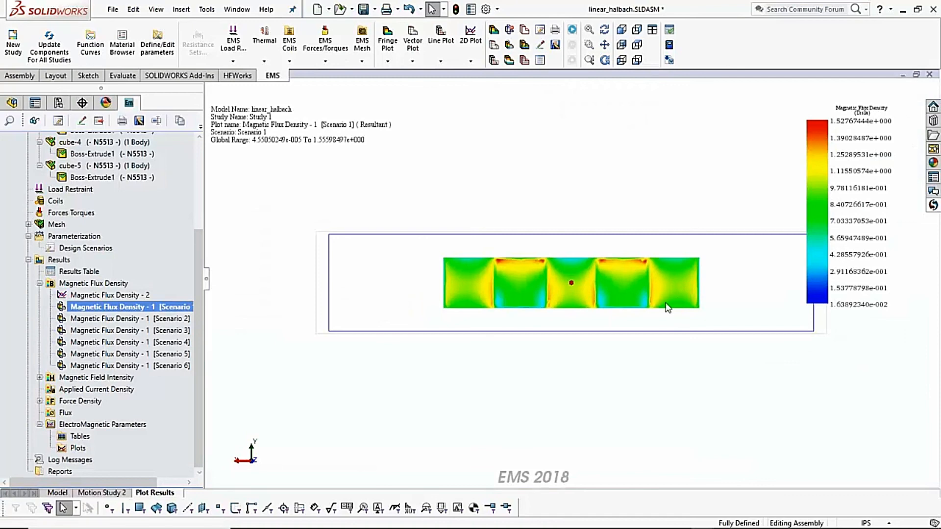
left_click(158, 319, "ctrl")
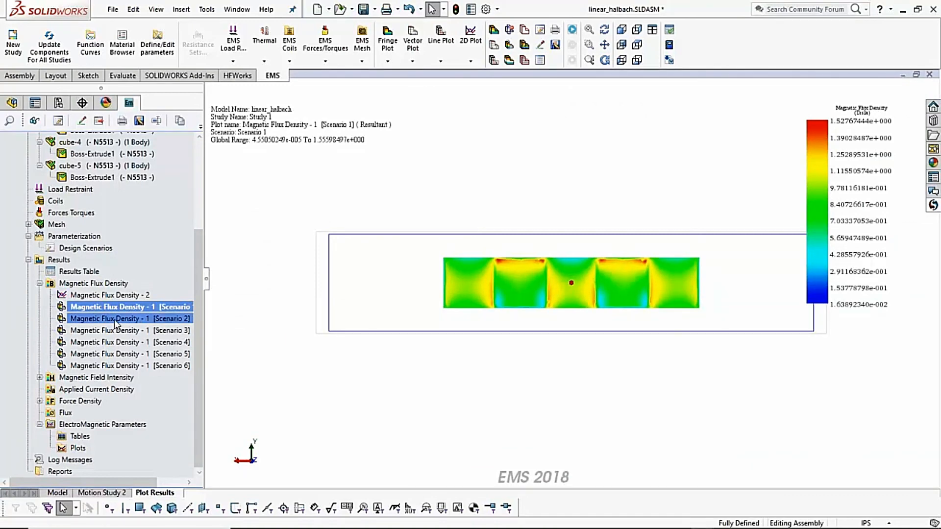
double_click(116, 324)
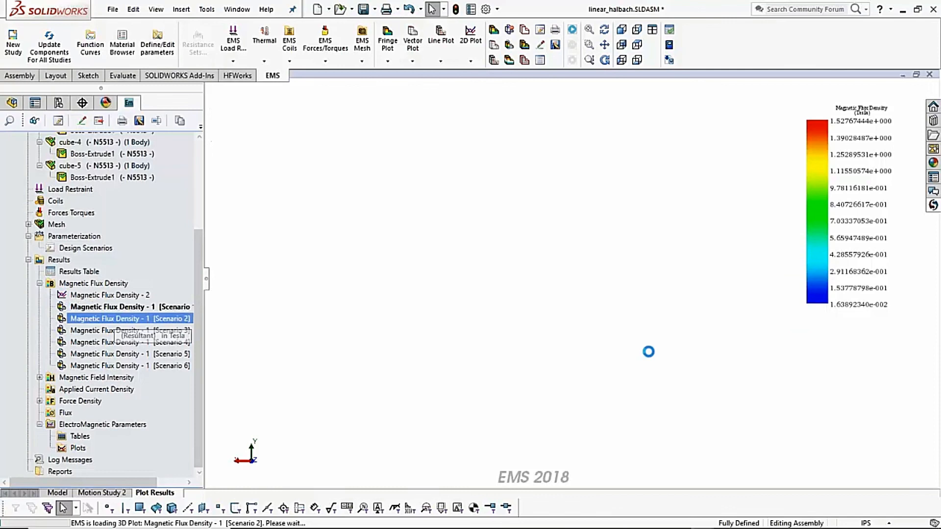
Display the Magnetic Flux Density - 1 plot for Scenario 6 and examine the magnet array in the Back View.
left_click(105, 368, "ctrl")
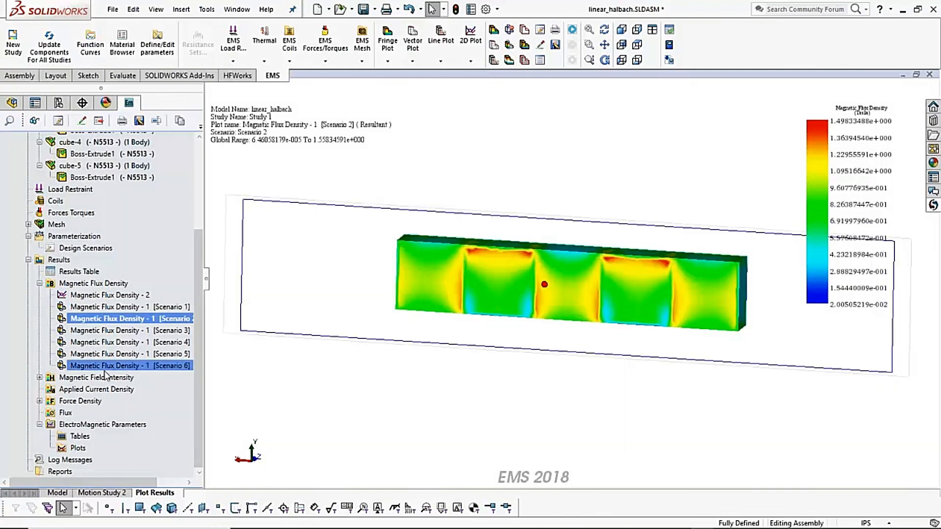
double_click(105, 366)
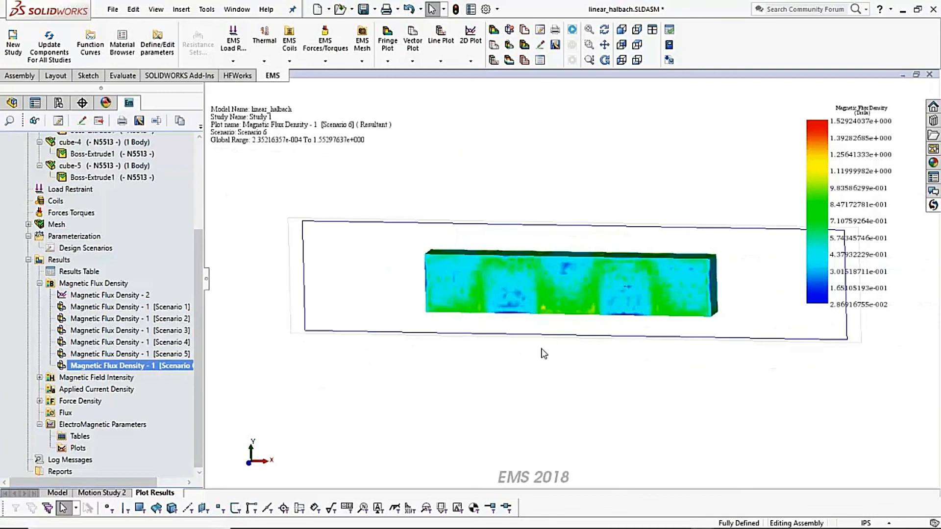
right_click(554, 205)
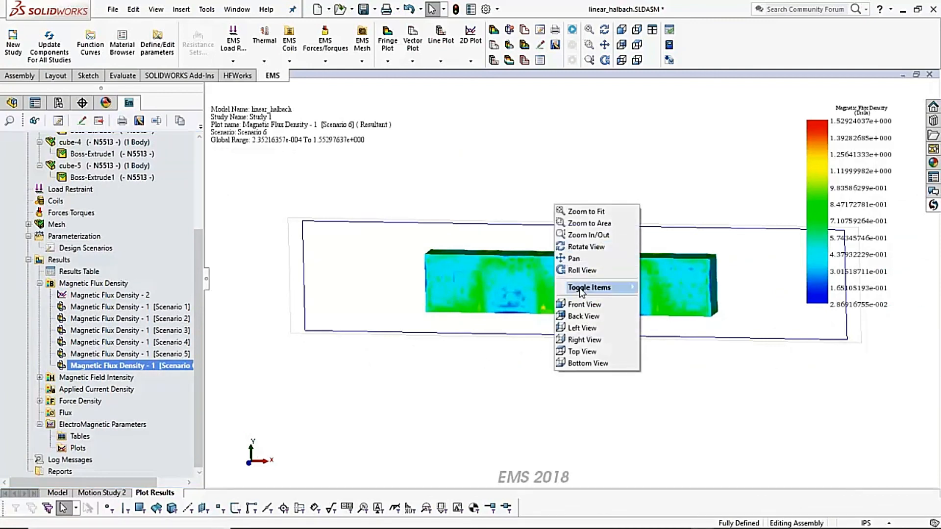
left_click(583, 316)
scroll(616, 275, "down", 2)
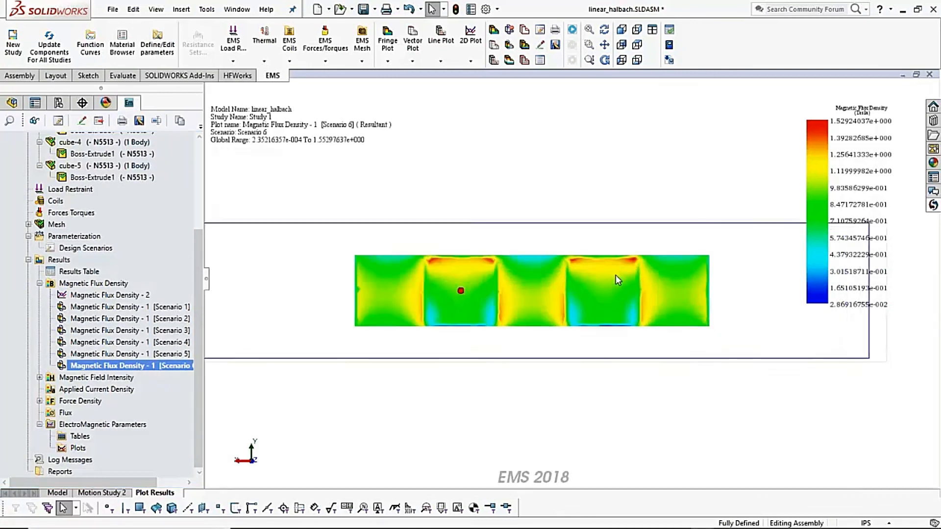
scroll(615, 275, "down", 2)
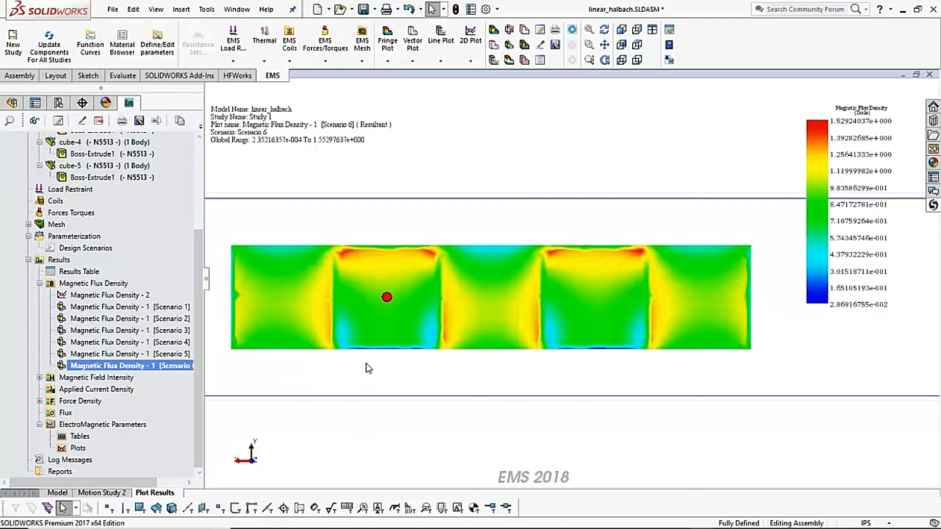
scroll(383, 363, "up", 1)
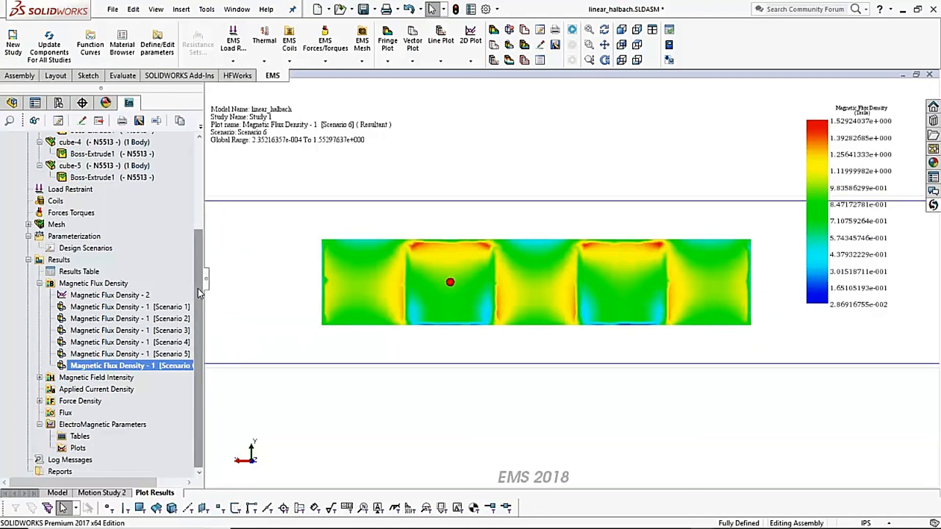
Return from the plot results to the Halbach model, then switch to the slide presentation and advance to the Conclusion slide.
left_click(60, 494)
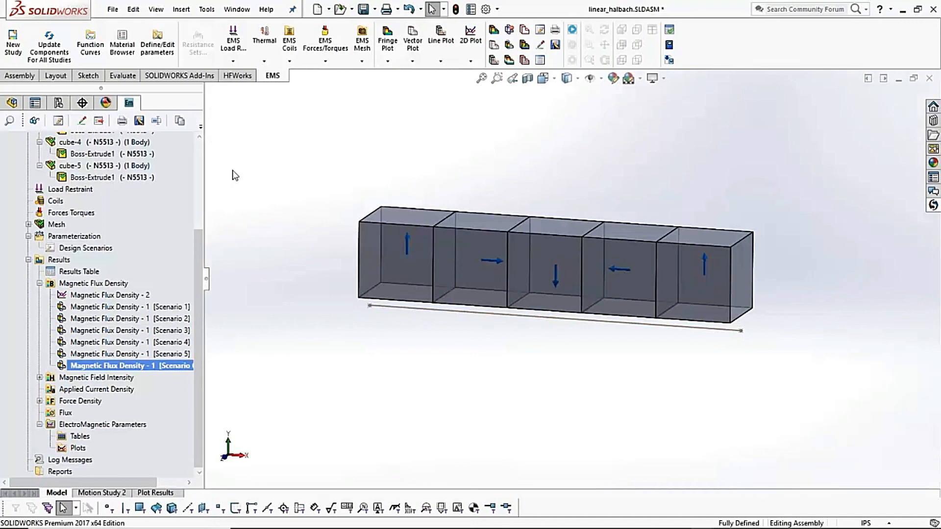
key("alt+Tab")
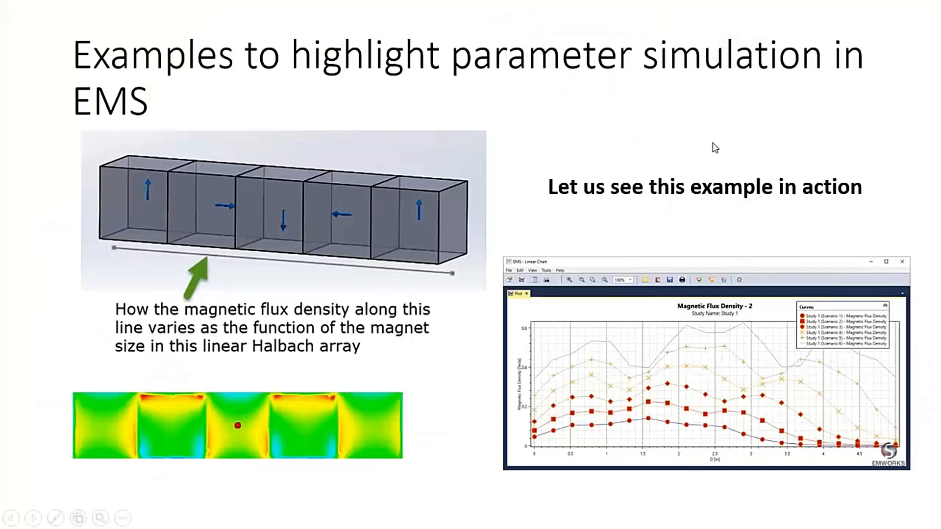
left_click(713, 143)
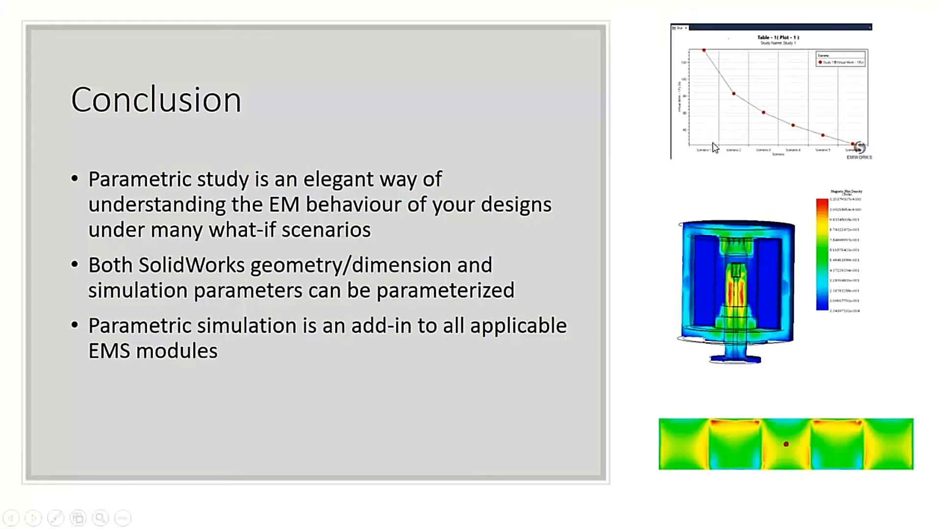